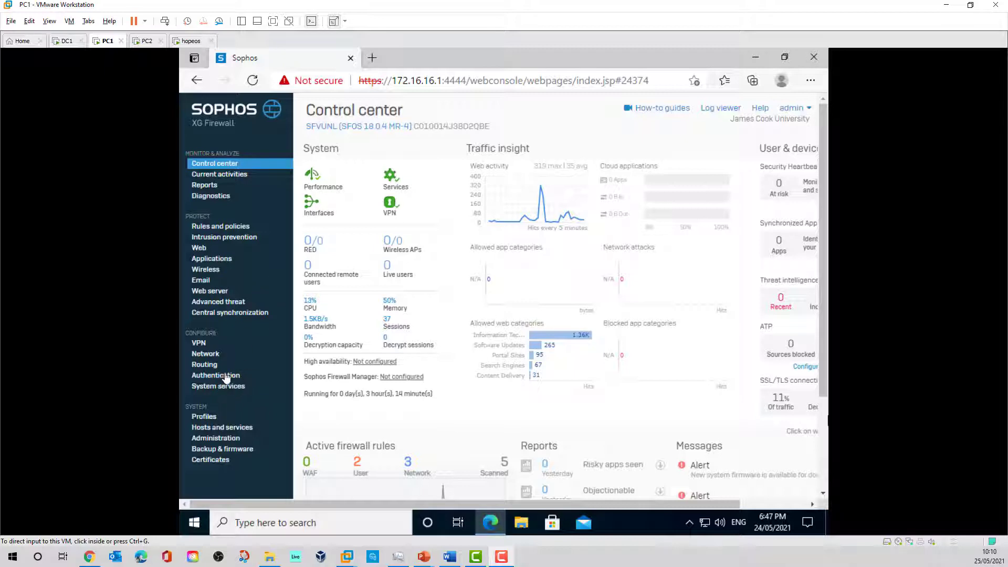
- Bring up the One-time password settings page under Authentication, where OTP is currently off
left_click(281, 507)
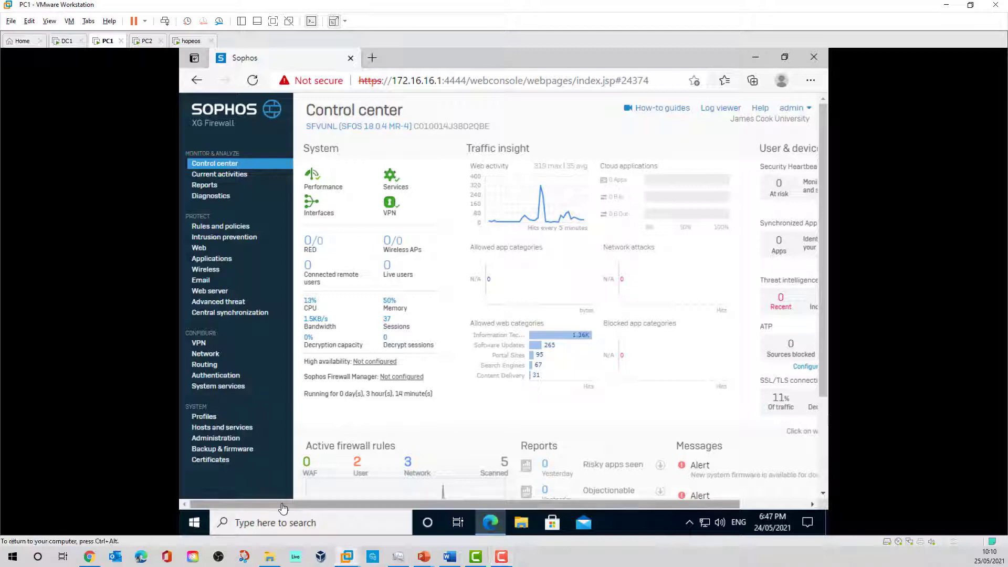
left_click(218, 376)
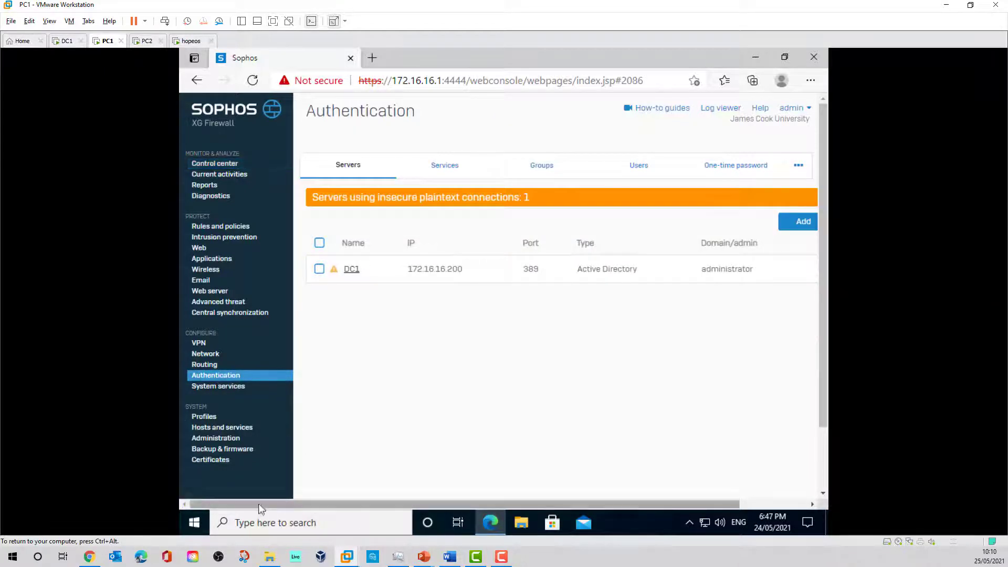
mouse_move(284, 506)
left_mouse_down()
mouse_move(365, 507)
mouse_move(279, 508)
left_mouse_up()
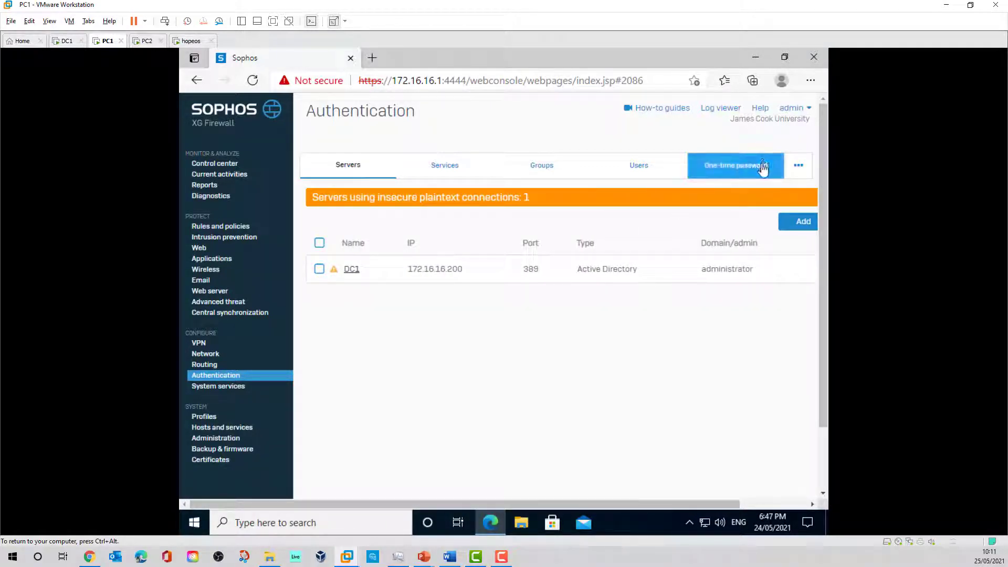
left_click(797, 165)
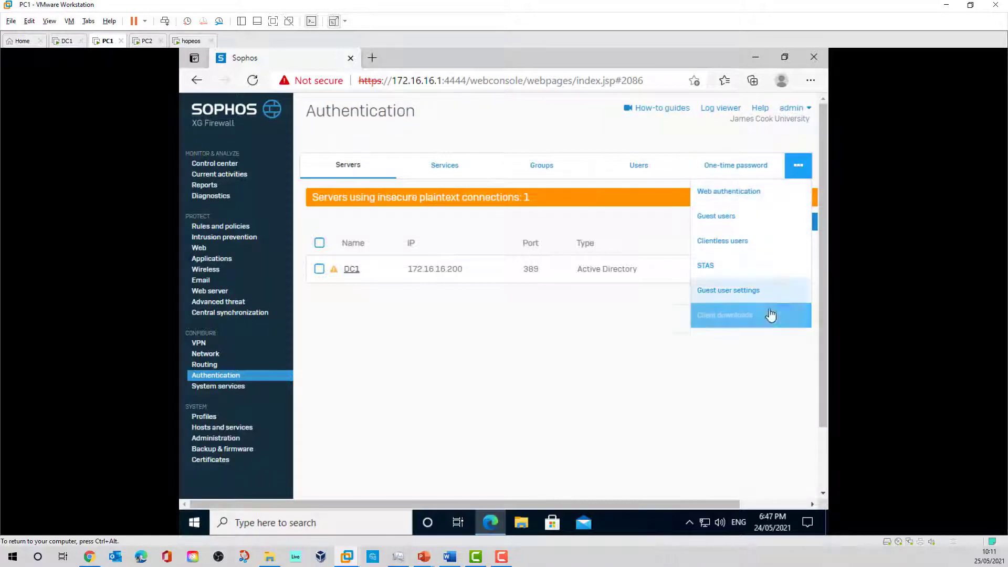
left_click(743, 174)
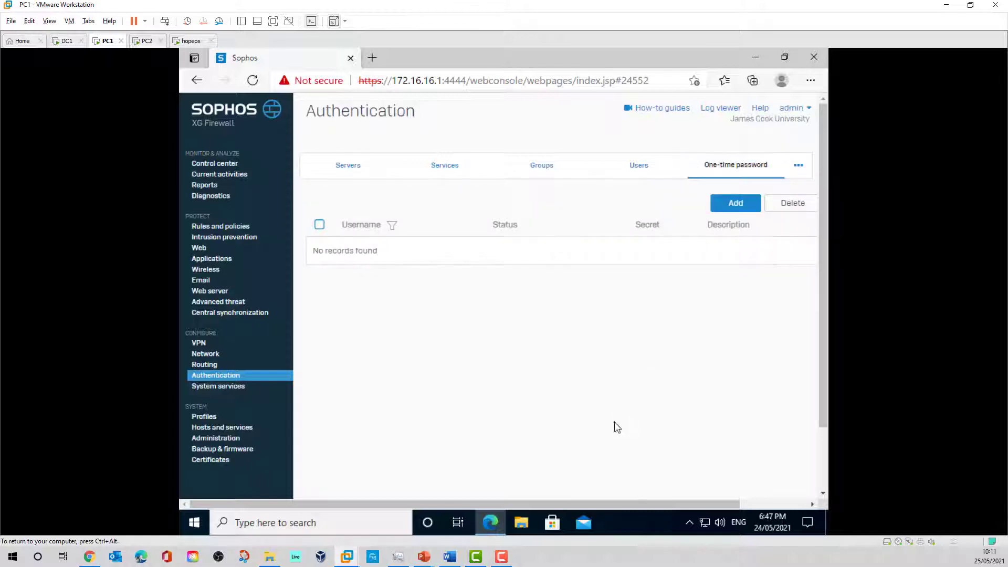
left_click_drag(546, 503, 624, 501)
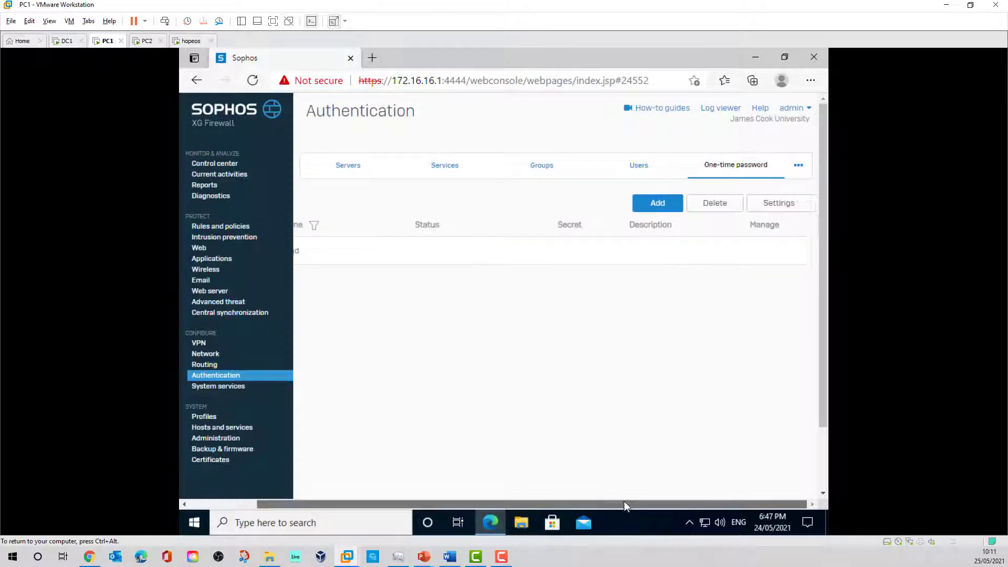
- Turn on one-time passwords for all users with WebAdmin and User portal kept checked, and apply
left_click(786, 207)
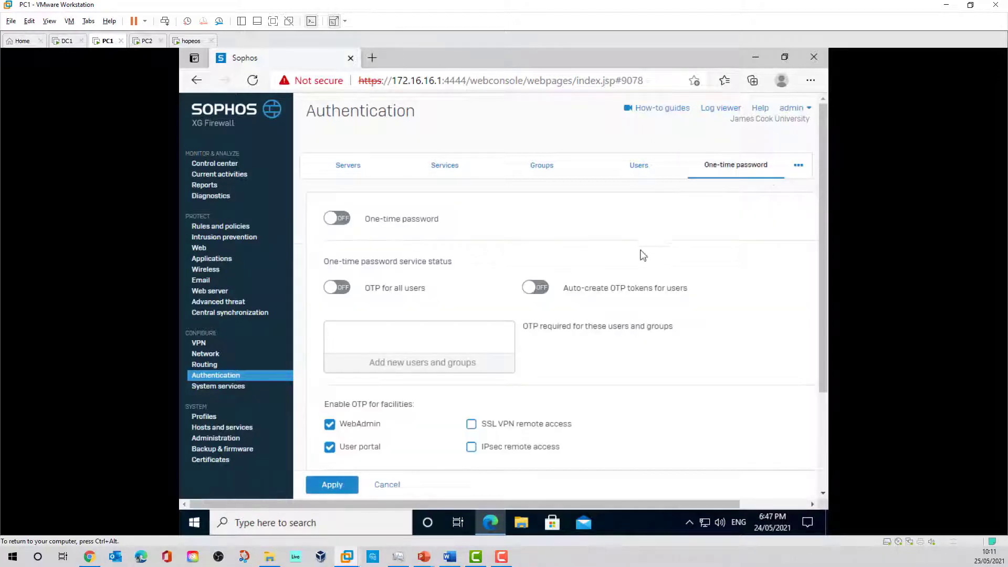
left_click(333, 216)
left_click(334, 288)
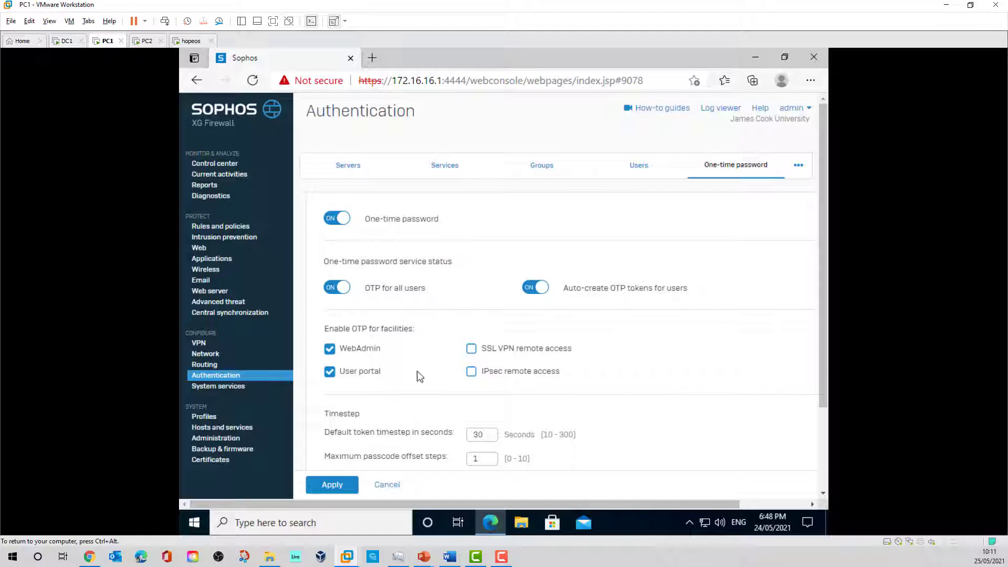
scroll(418, 376, "down", 3)
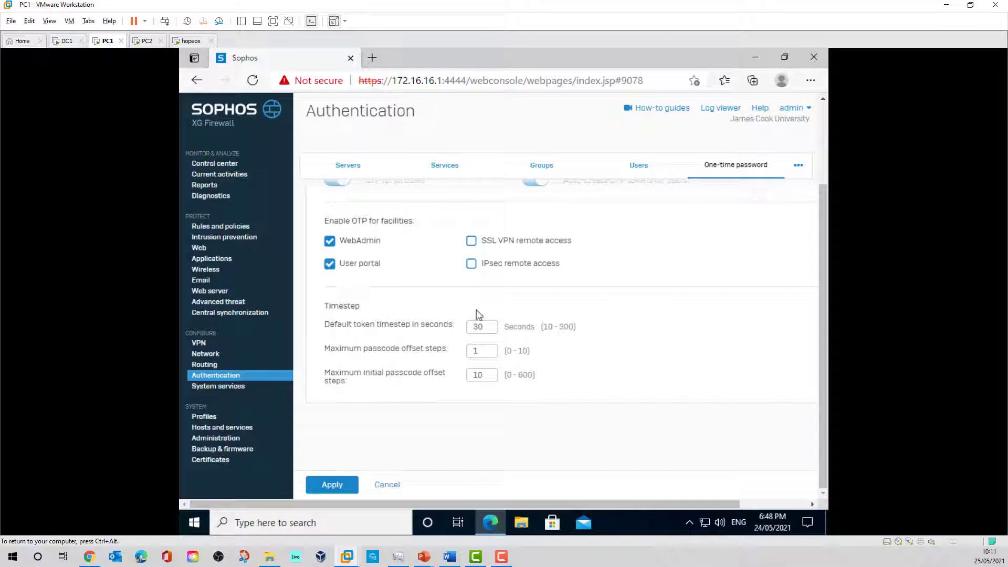
left_click(336, 486)
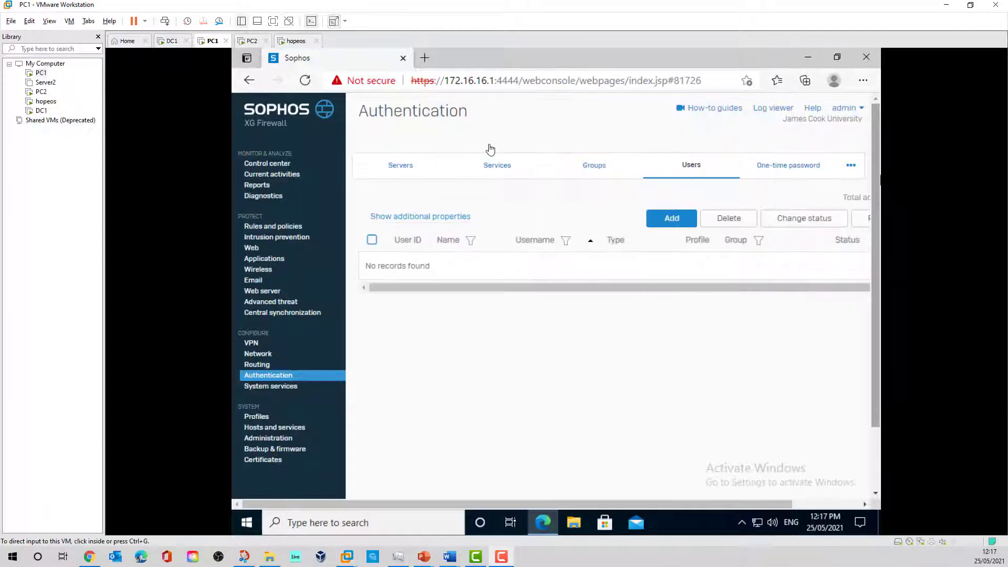
- Load the Sophos user portal at 172.16.16.1 in a new Edge tab
left_click(424, 58)
left_click(431, 82)
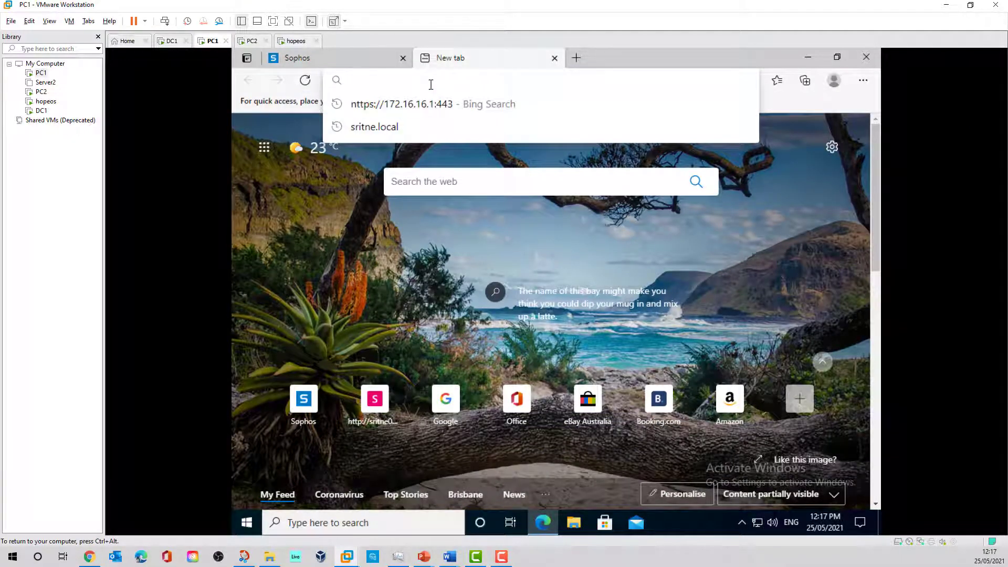
type("172.16.16.1")
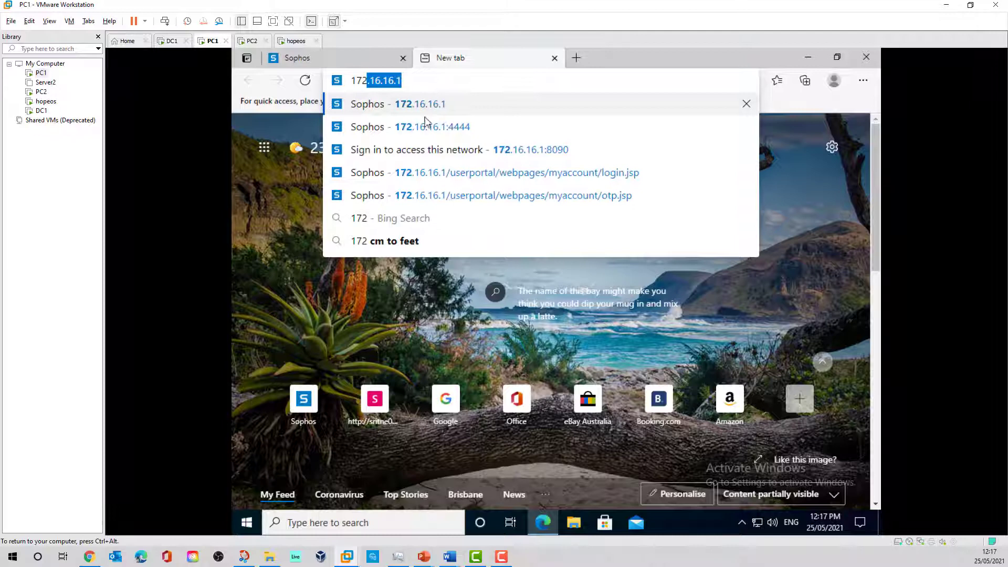
left_click(424, 107)
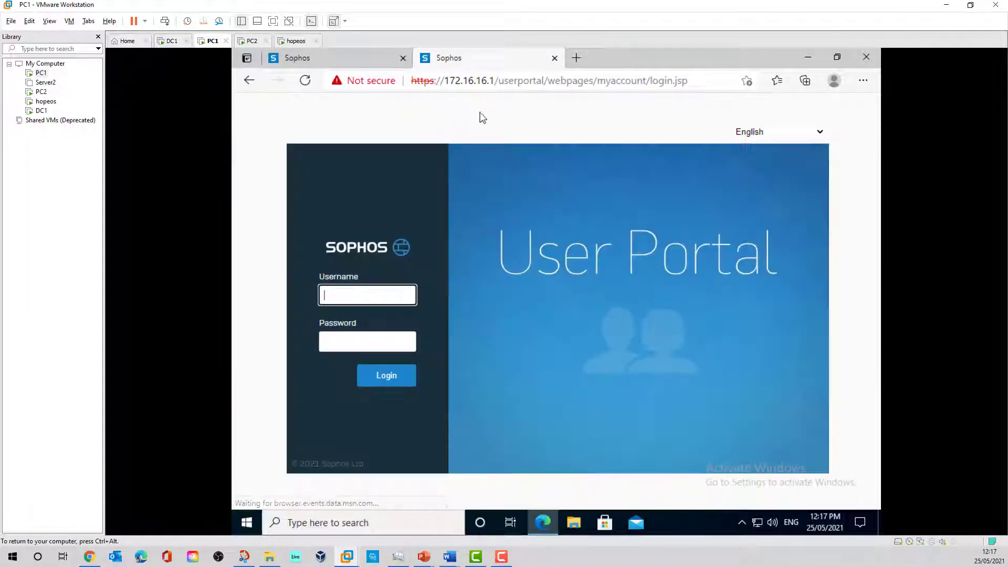
- Sign in as the saved test user with their password to reach the OTP token page
left_click(366, 298)
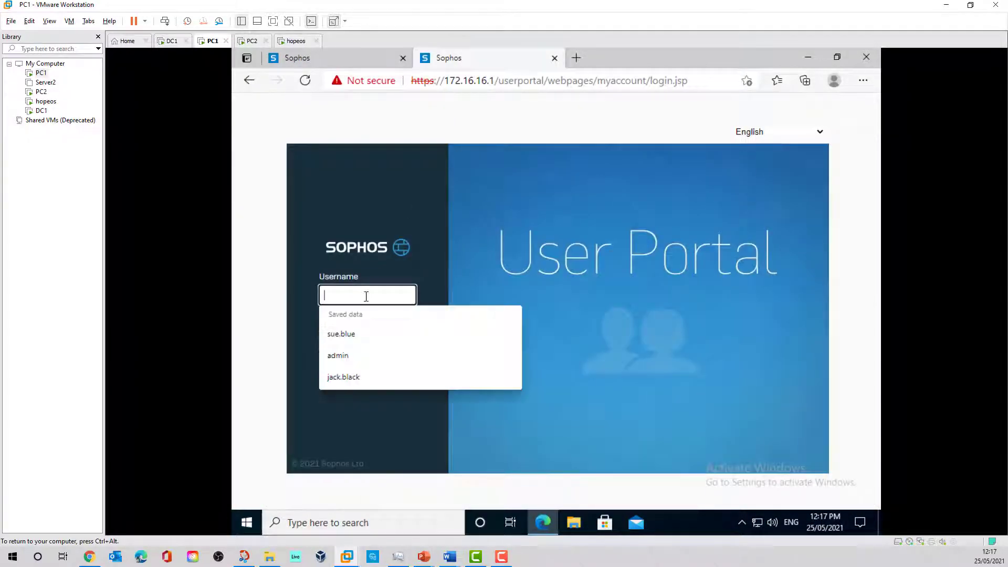
left_click(349, 335)
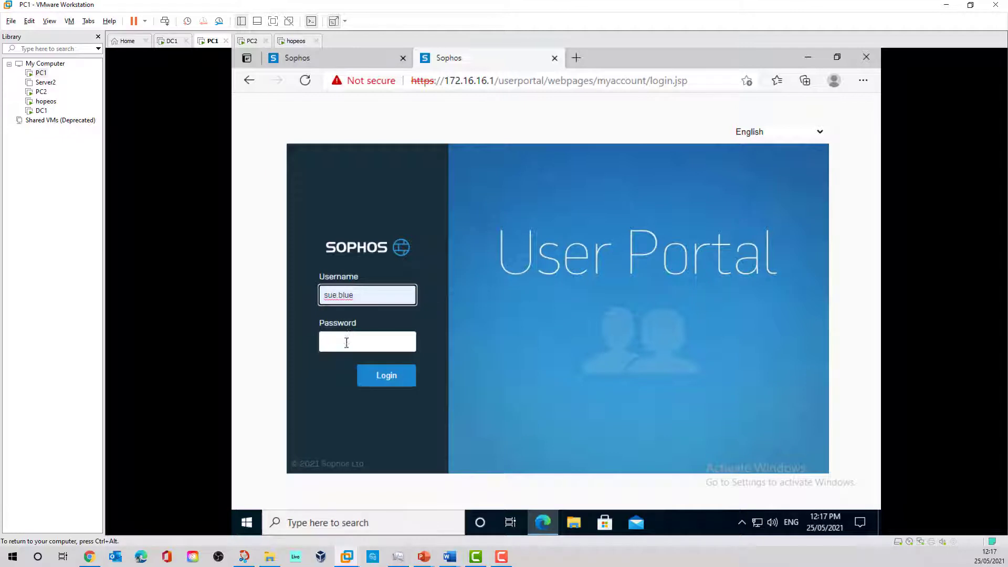
left_click(347, 342)
type("P")
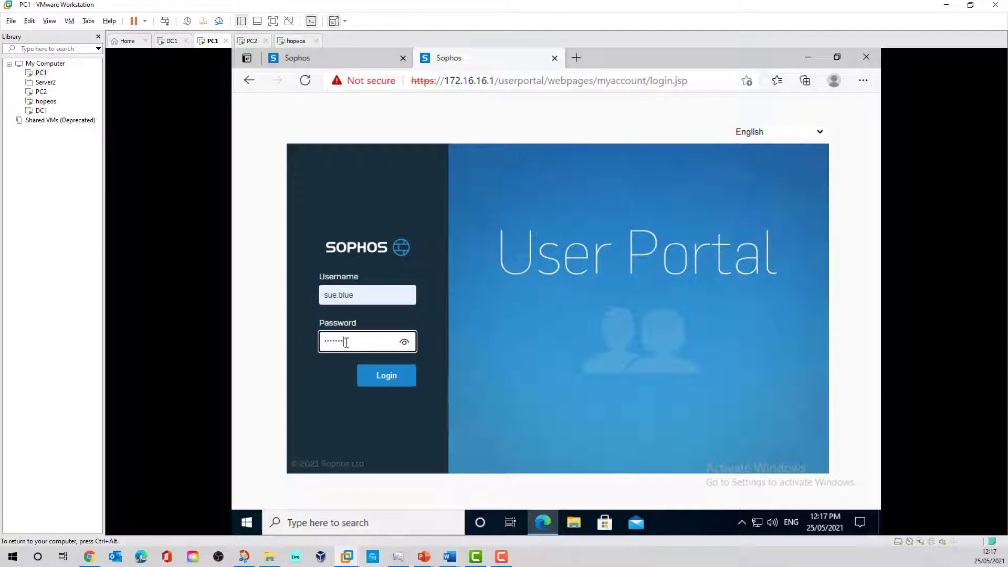
key("Return")
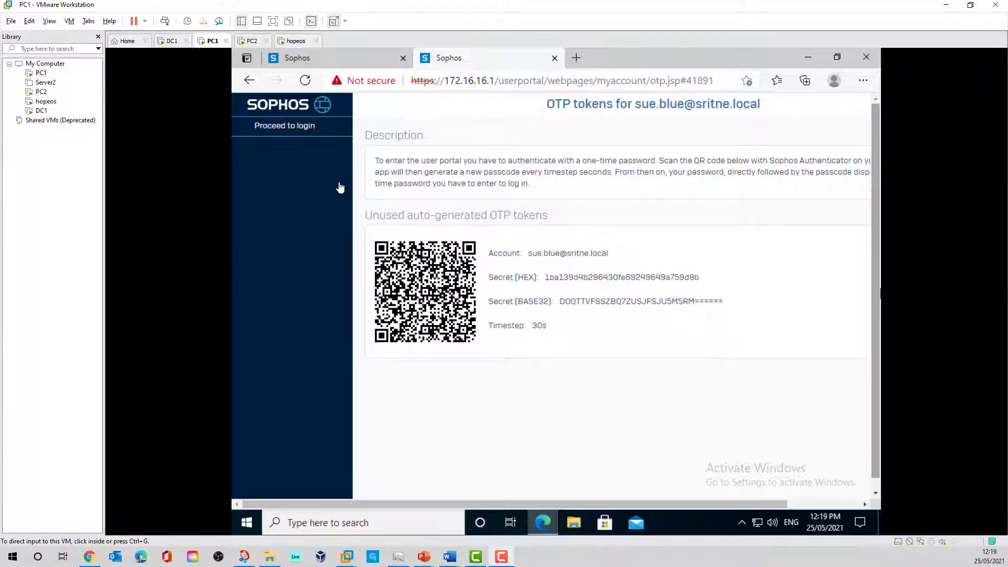
- Return to the portal login and sign in again as the saved test user, verifying the typed password
left_click(300, 132)
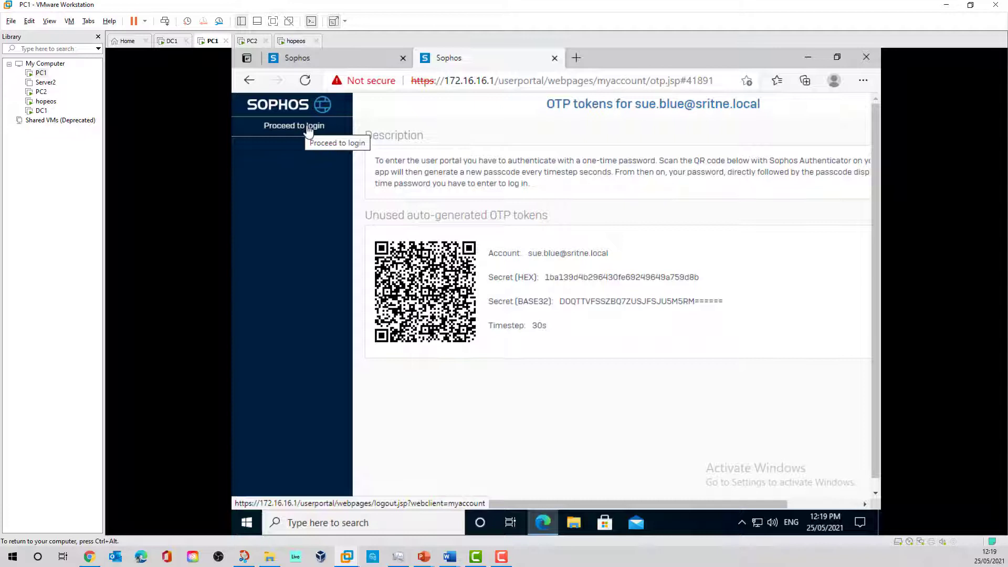
left_click(310, 129)
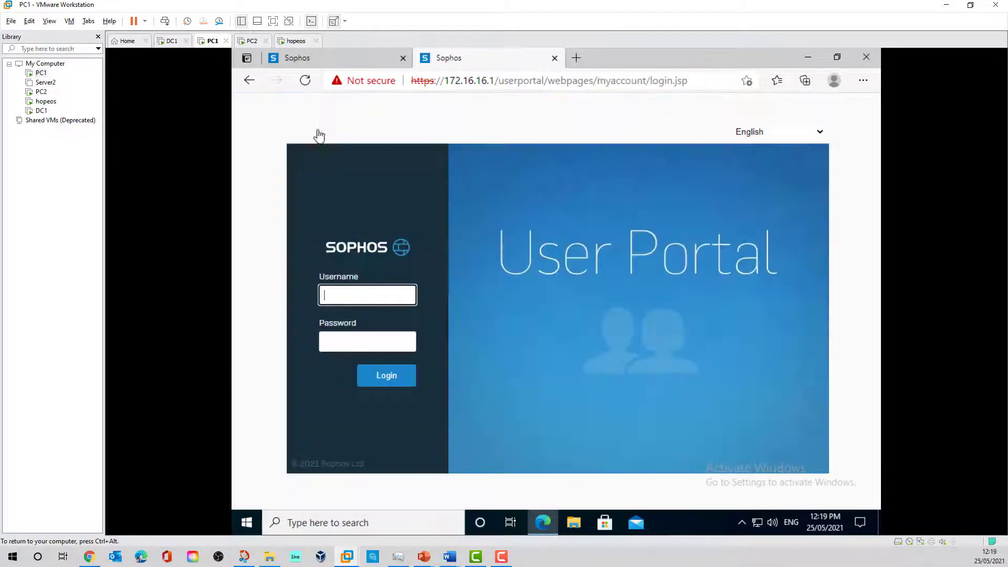
left_click(359, 291)
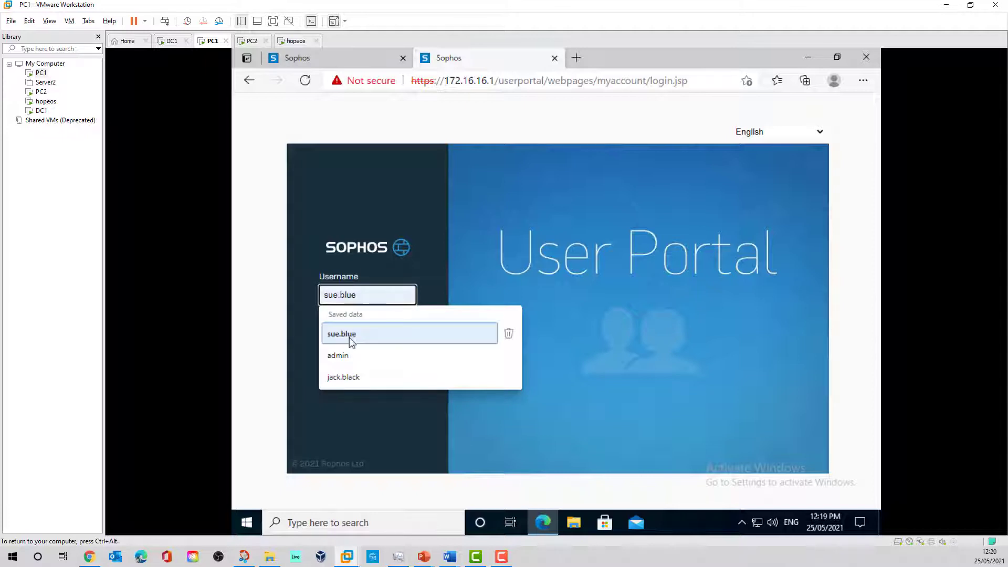
left_click(352, 340)
left_click(351, 339)
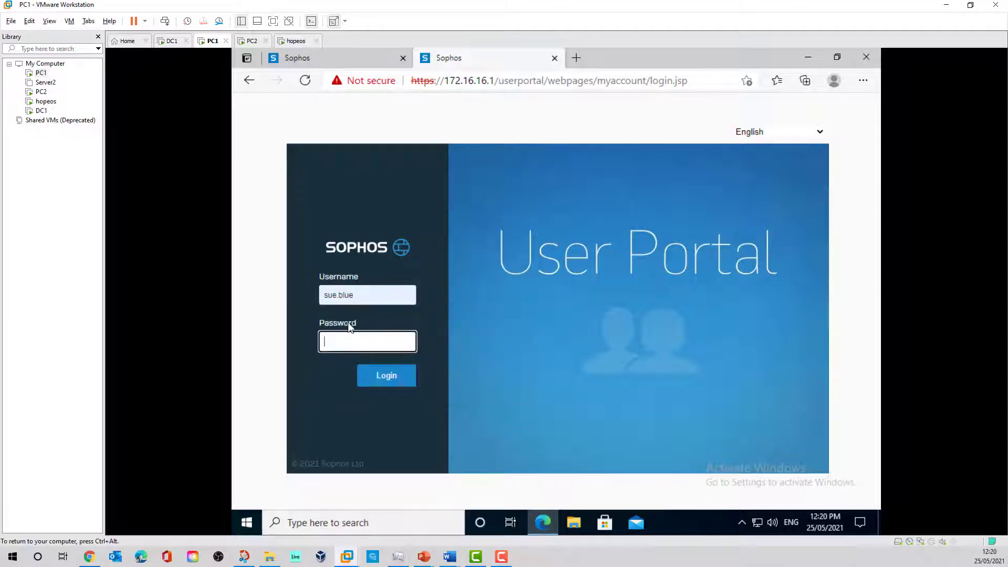
type("Pa$$w0rd")
left_click(404, 342)
left_click(391, 376)
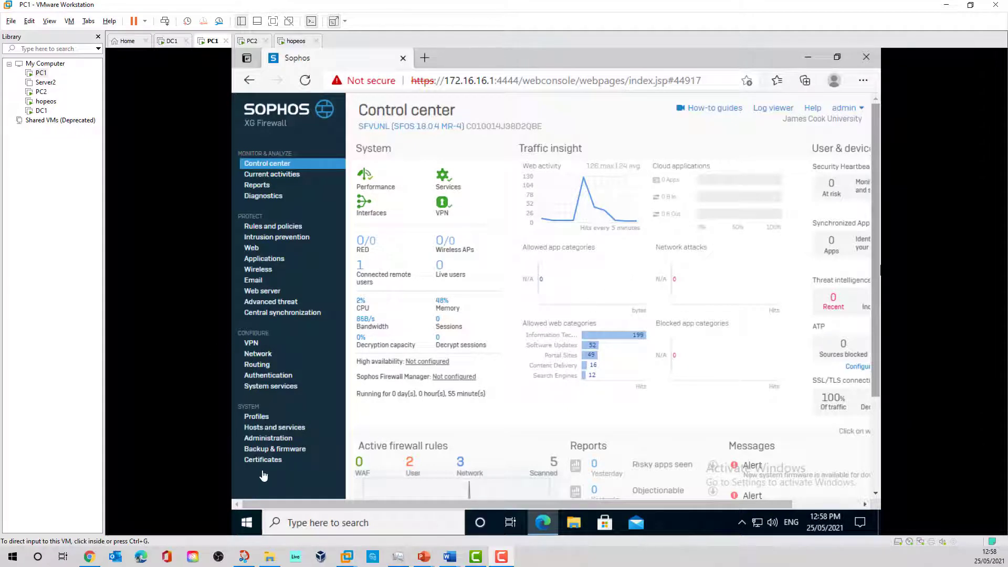
- Apply mysophos as the hostname in Admin and user settings and confirm the update
left_click(266, 445)
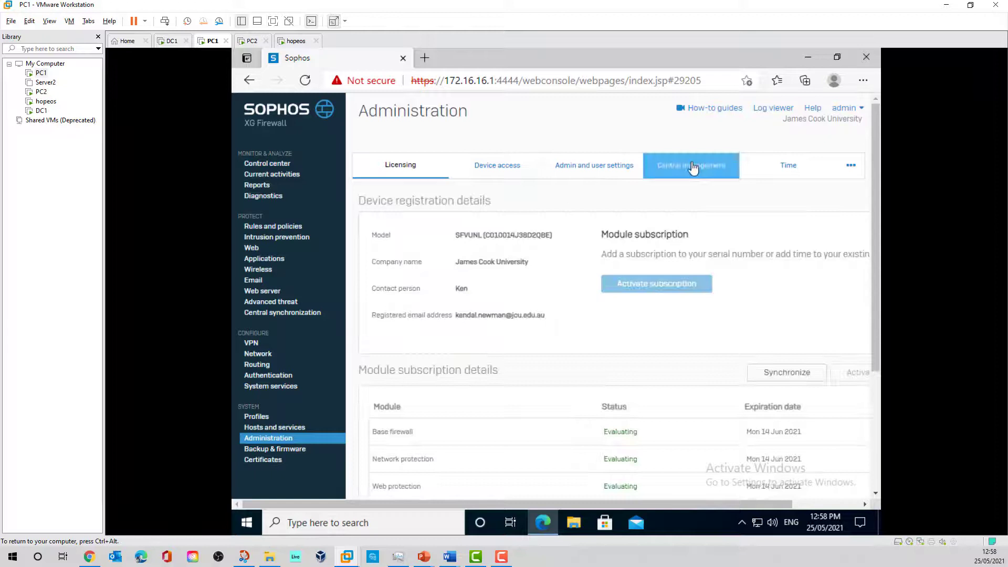
left_click(594, 173)
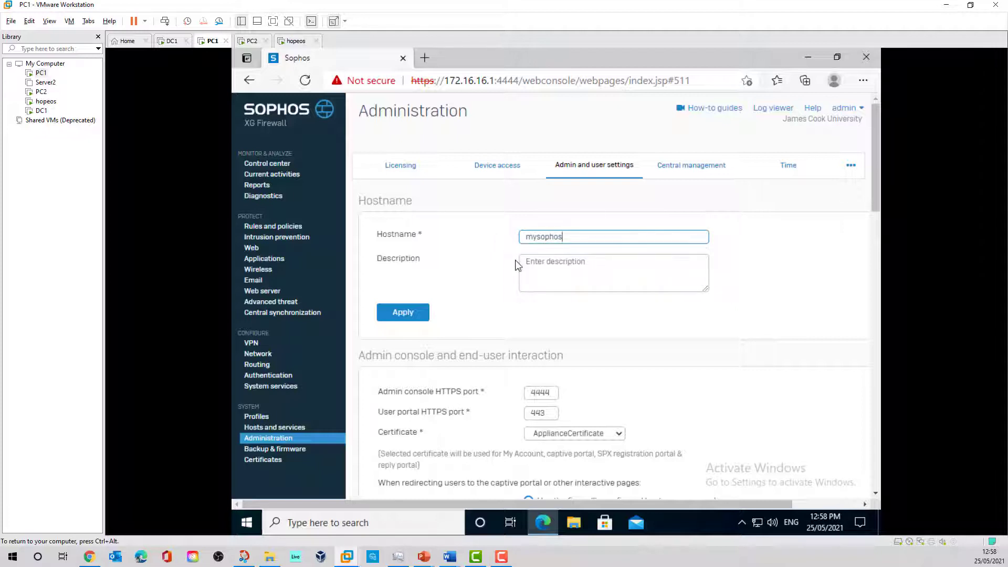
left_click(407, 314)
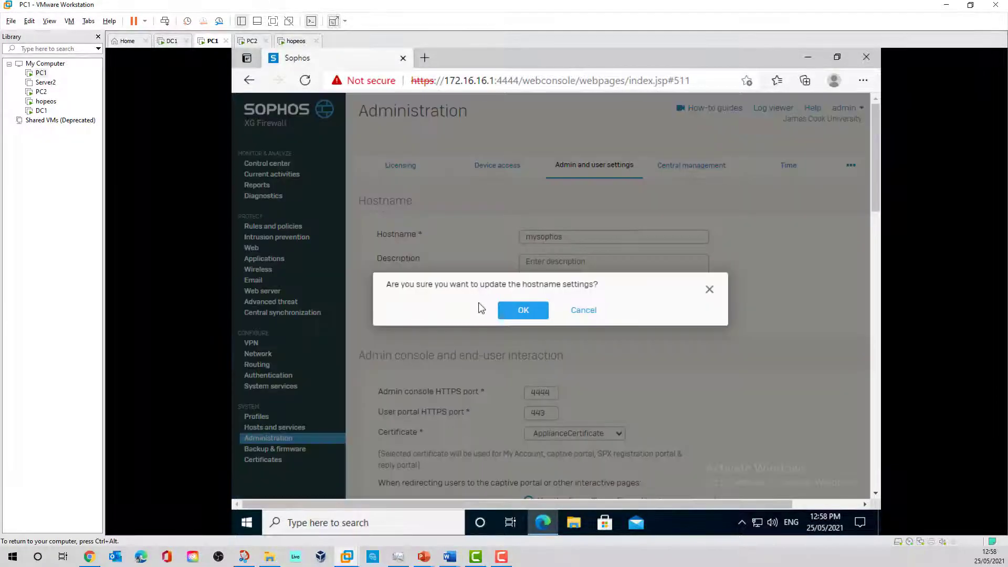
left_click(516, 309)
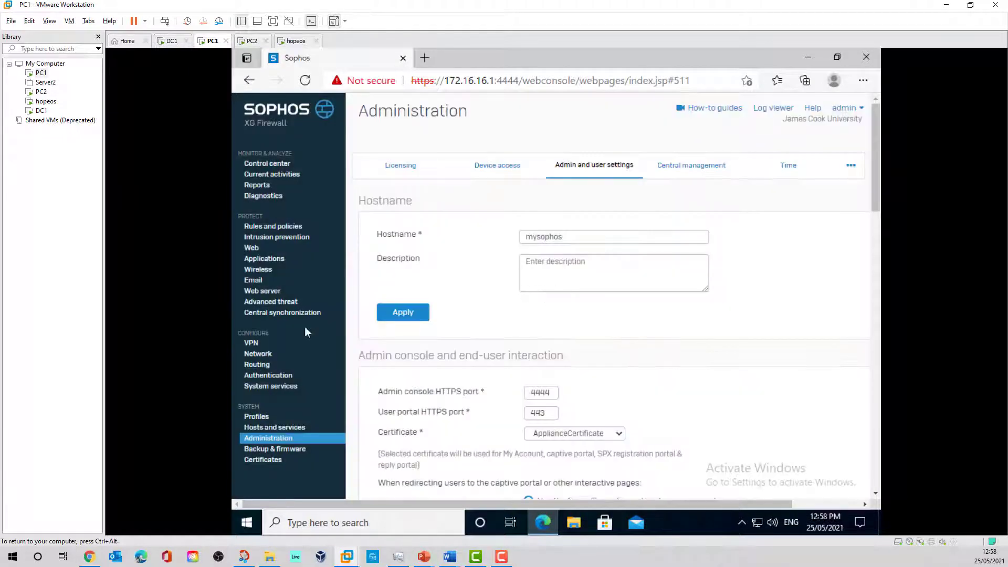
- Allow AD SSO and DNS from the LAN zone in Device access, apply, then view the authentication servers
left_click(497, 166)
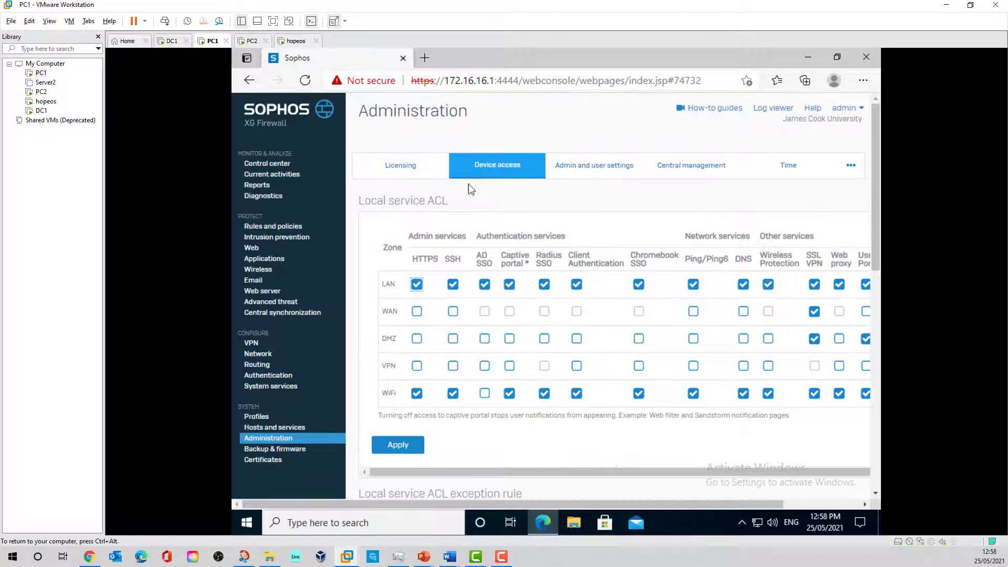
left_click(485, 288)
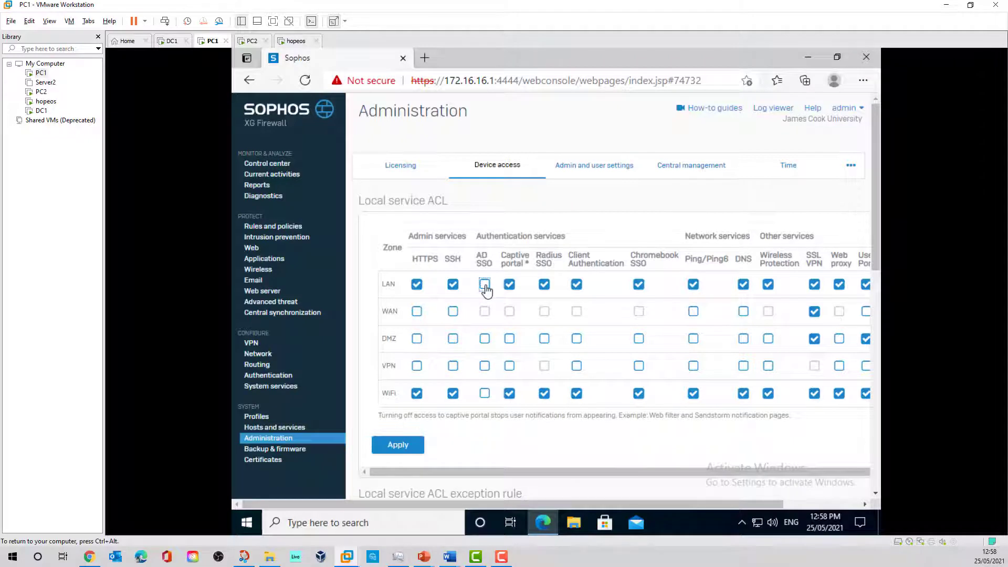
left_click(486, 289)
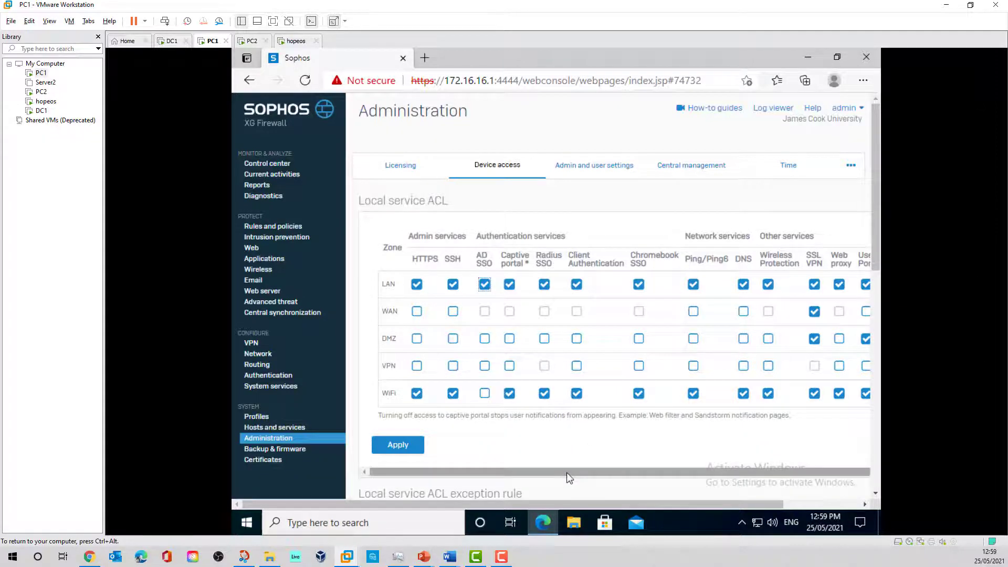
left_click_drag(566, 473, 527, 483)
left_click(743, 284)
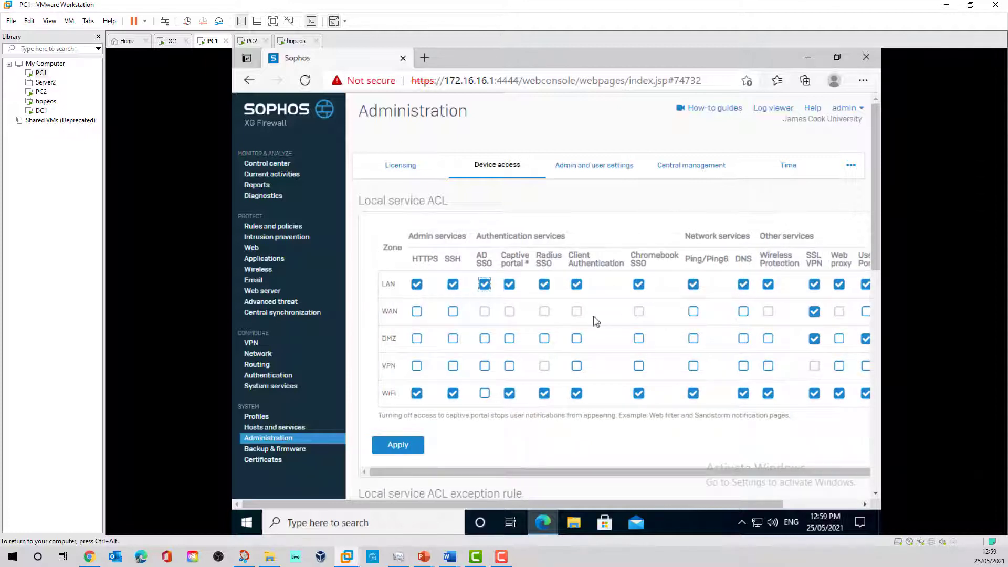
left_click(398, 446)
left_click(523, 311)
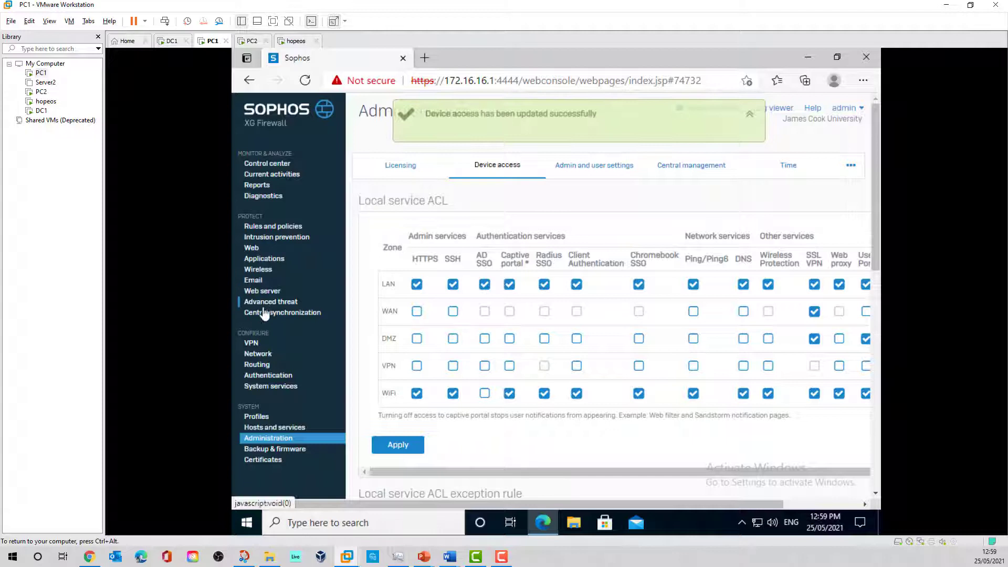
left_click(263, 377)
left_click(853, 169)
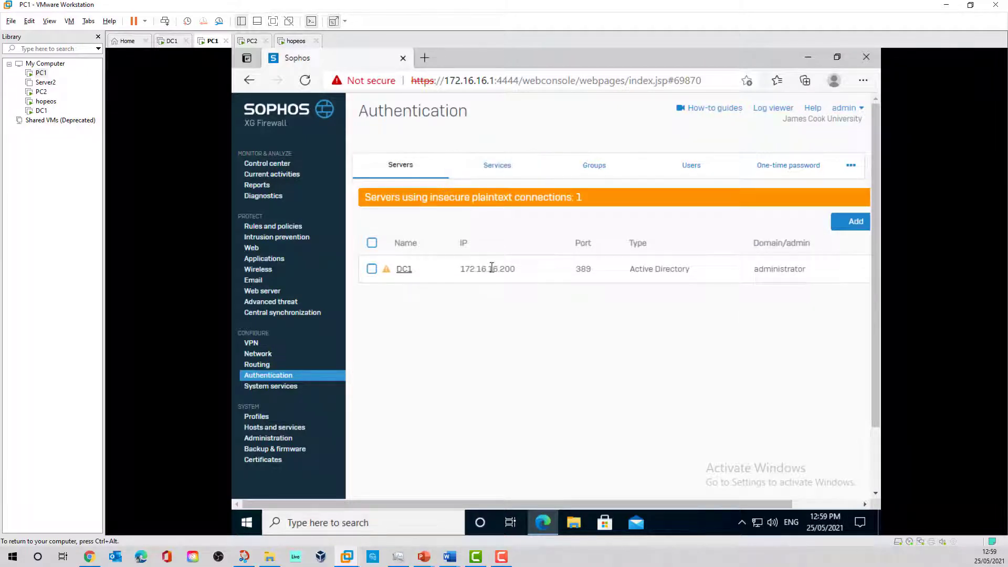
- Order DC1 above Local in the firewall authentication servers and apply the change
left_click(506, 166)
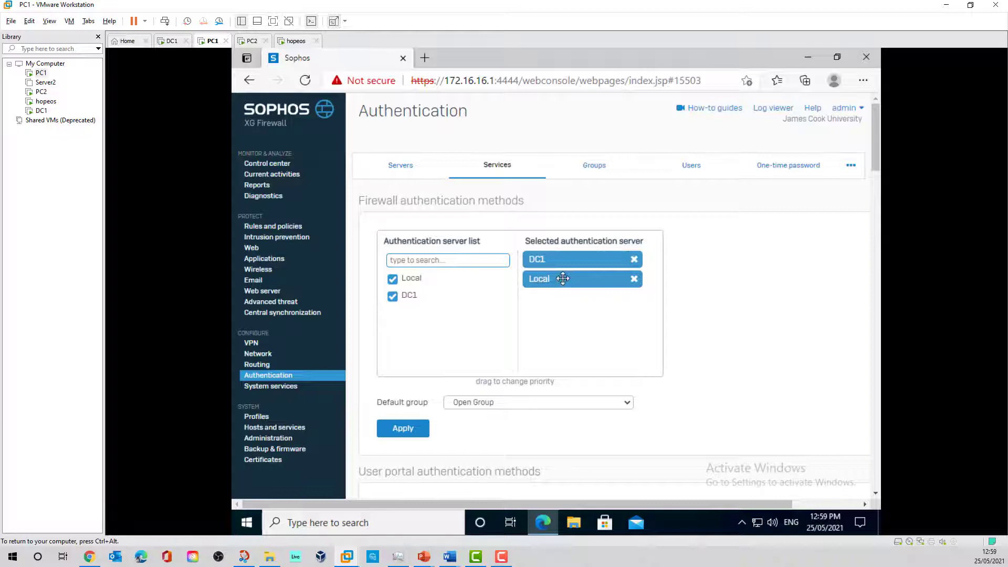
left_click_drag(563, 278, 551, 259)
left_click(415, 429)
left_click(522, 310)
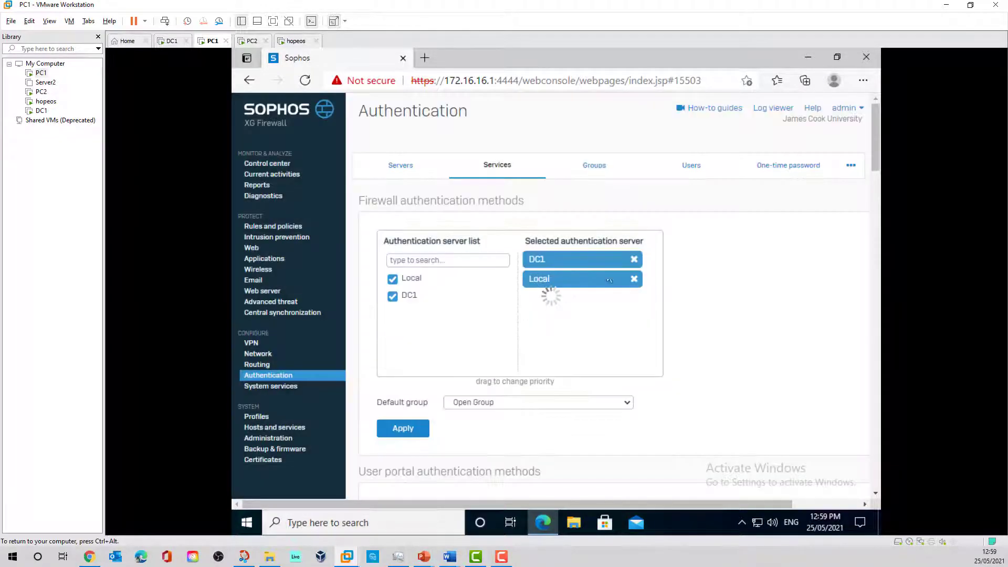
left_click(850, 166)
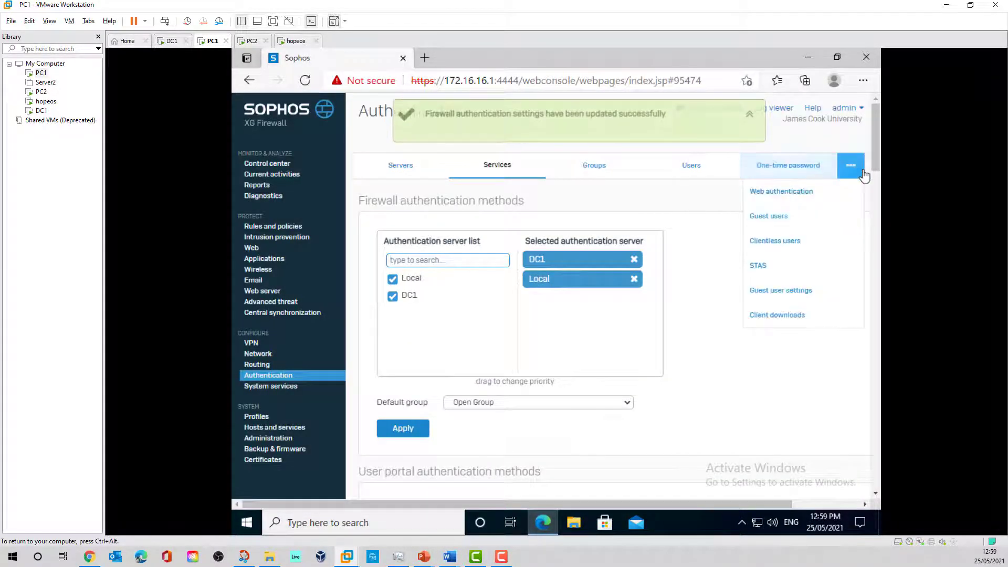
- Select Kerberos & NTLM as the AD SSO mechanism on the Web authentication page
left_click(804, 197)
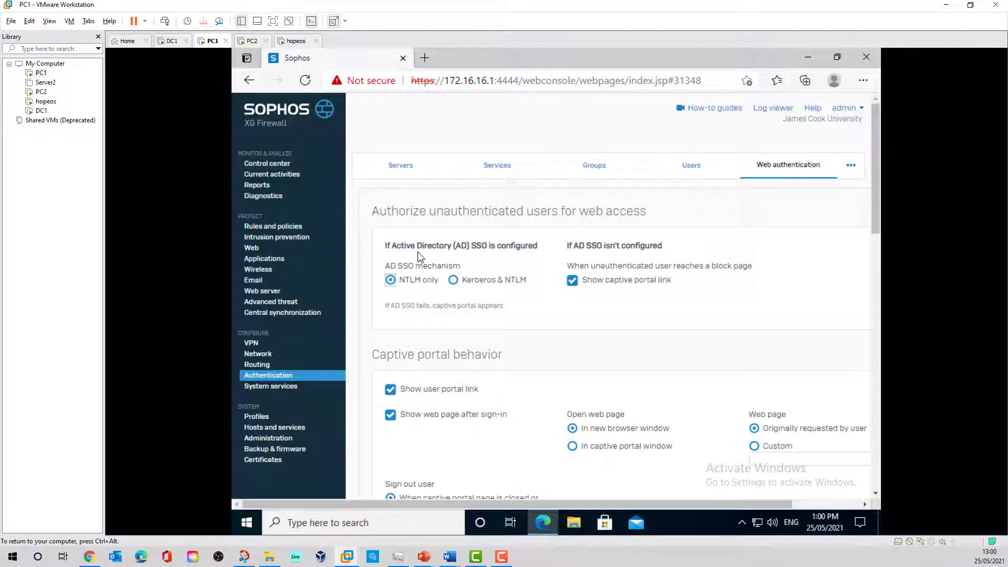
left_click(453, 280)
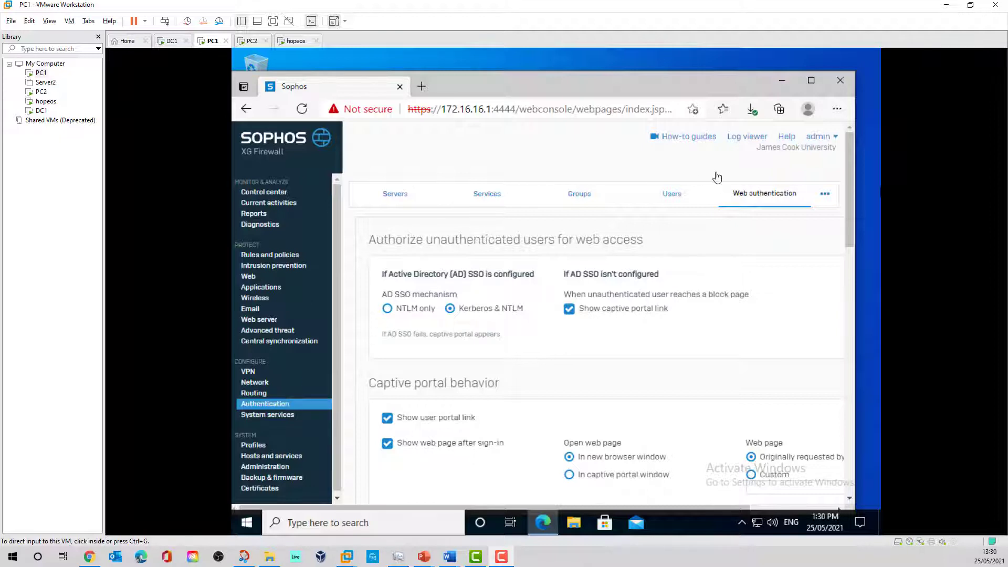
- Show Authentication logs in the log viewer and read the AD SSO Kerberos/NTLM messages from 172.16.16.200
left_click(752, 140)
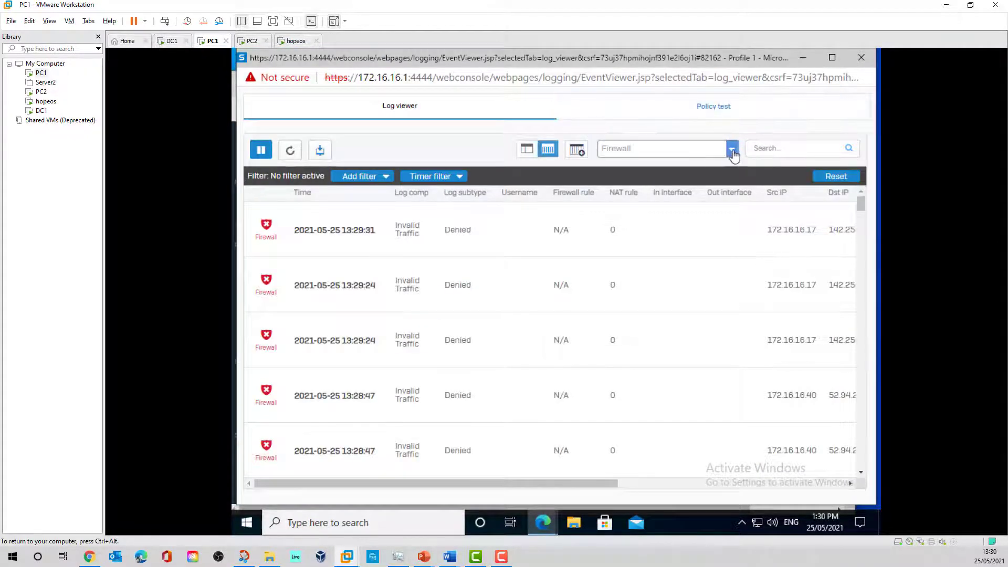
left_click(732, 153)
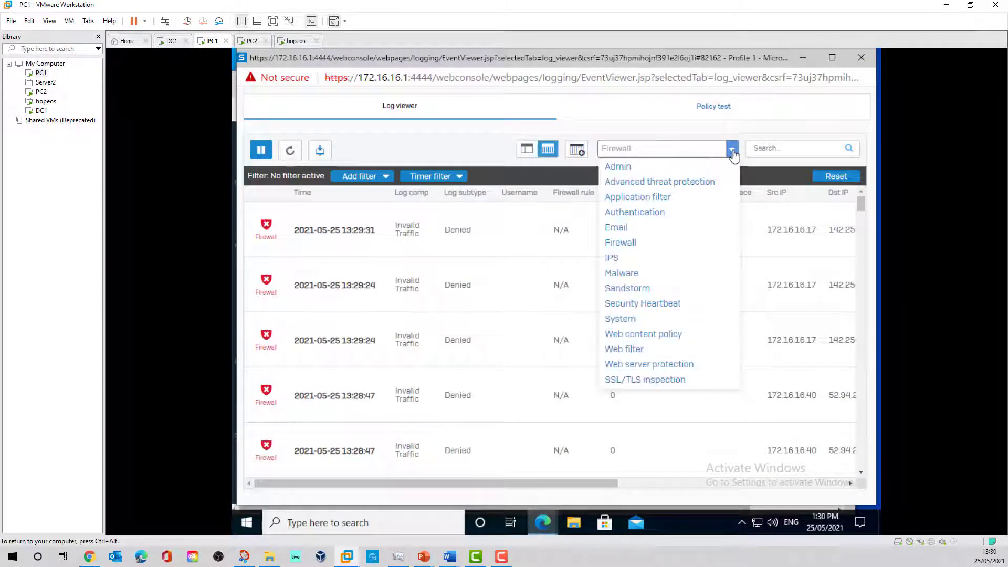
left_click(628, 213)
scroll(512, 296, "down", 1)
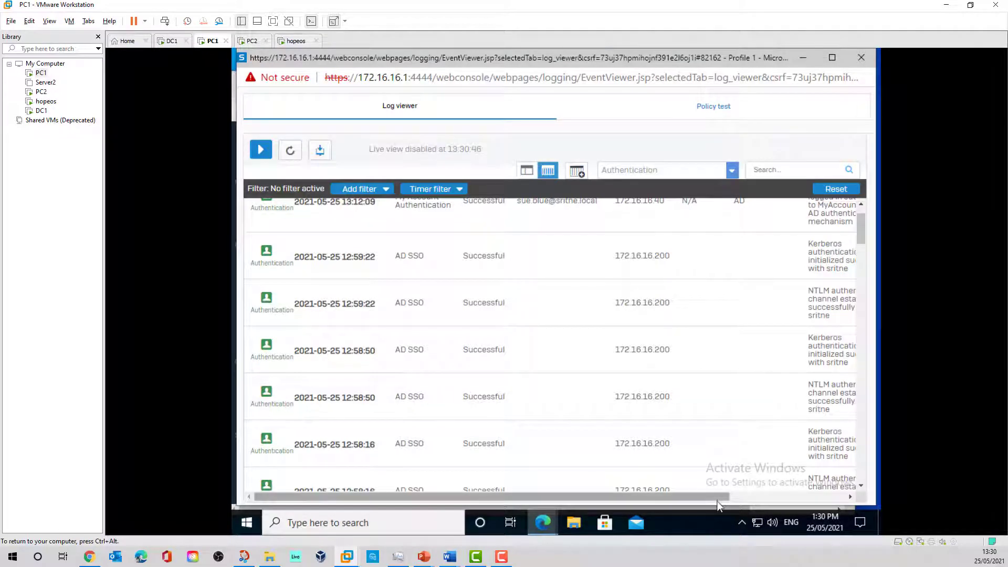
left_click_drag(718, 497, 792, 497)
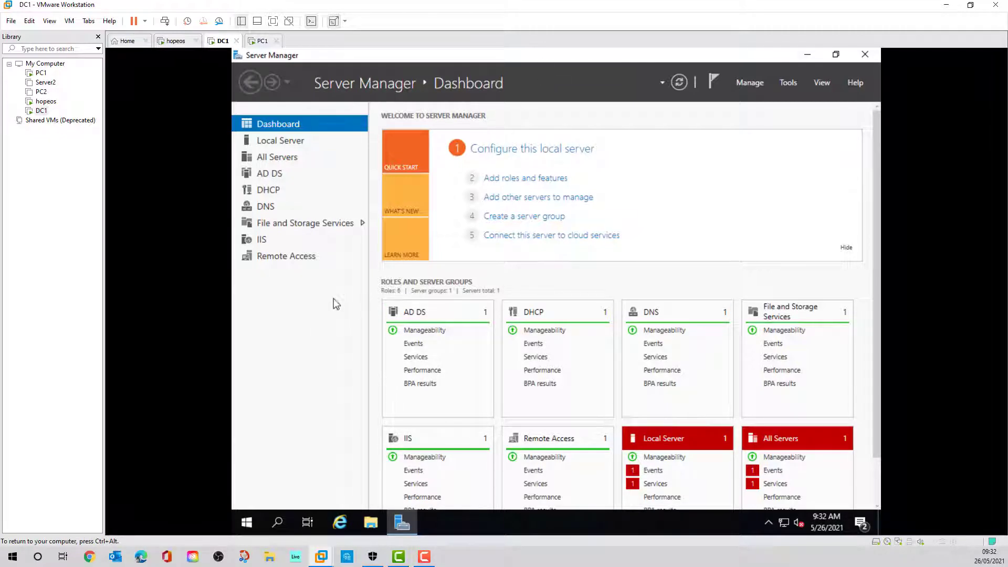
- Launch IIS Manager from Server Manager's Tools menu and select the sritne01 site under DC1 Sites
left_click(265, 242)
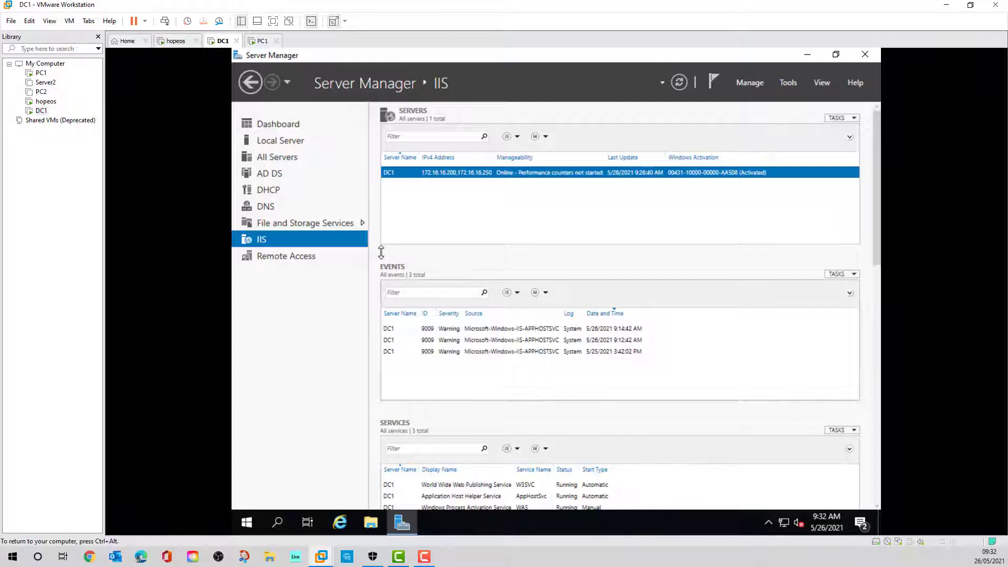
left_click(789, 82)
left_click(755, 326)
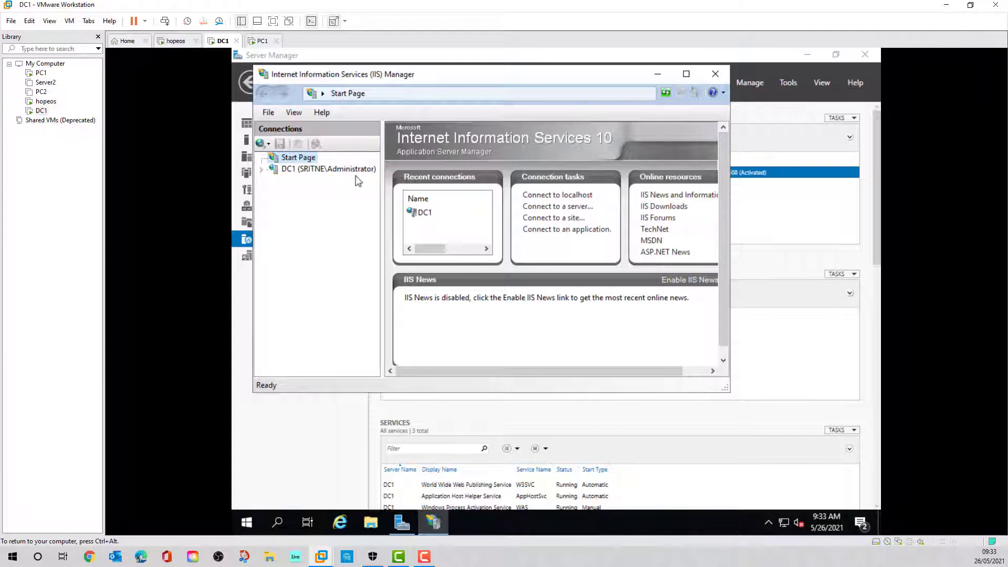
left_click(298, 170)
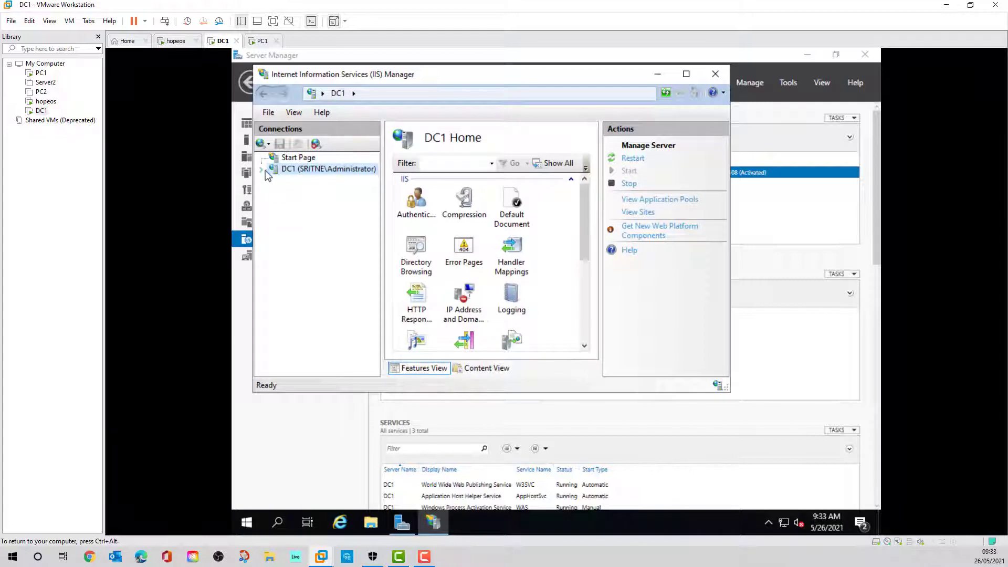
left_click(263, 171)
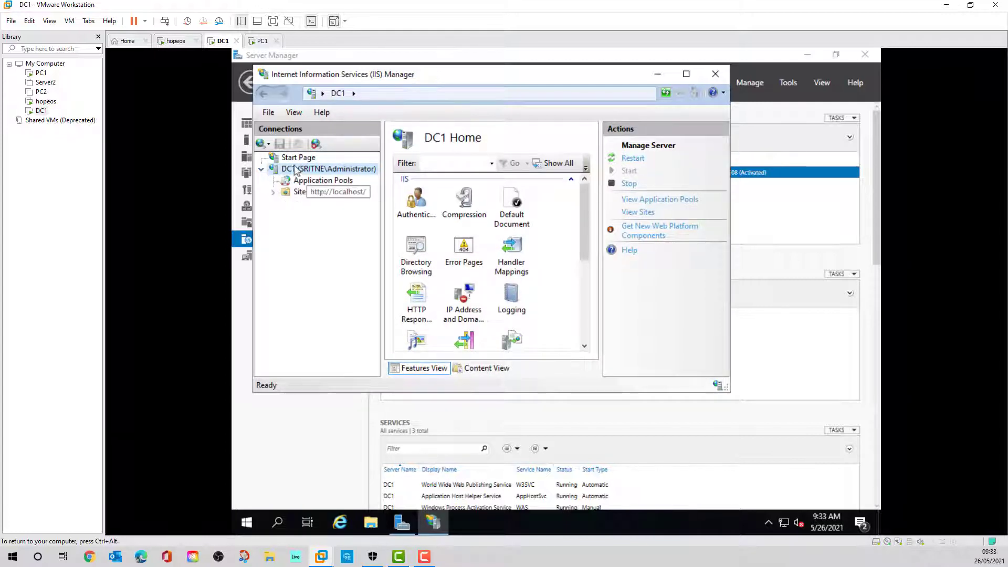
left_click(273, 193)
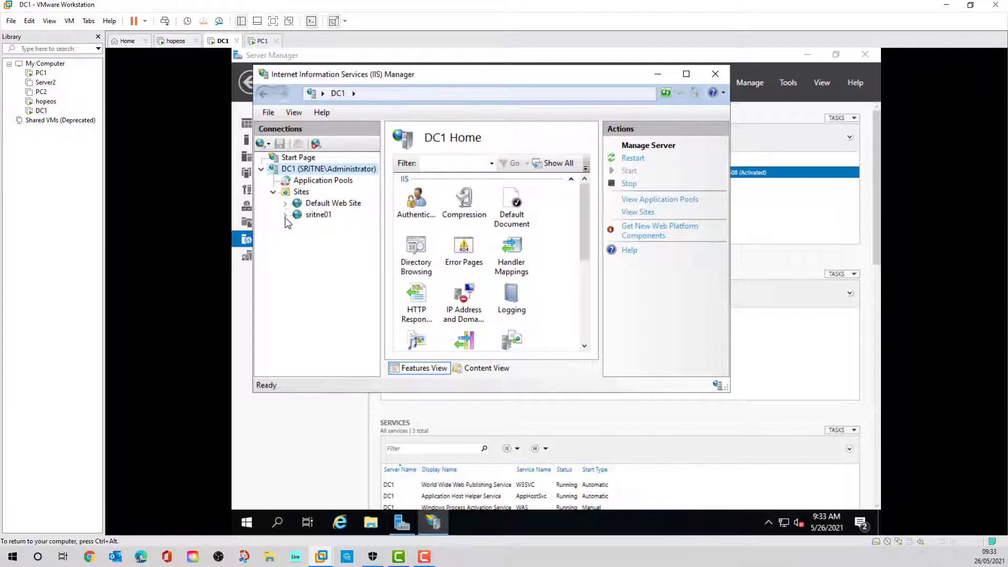
left_click(318, 214)
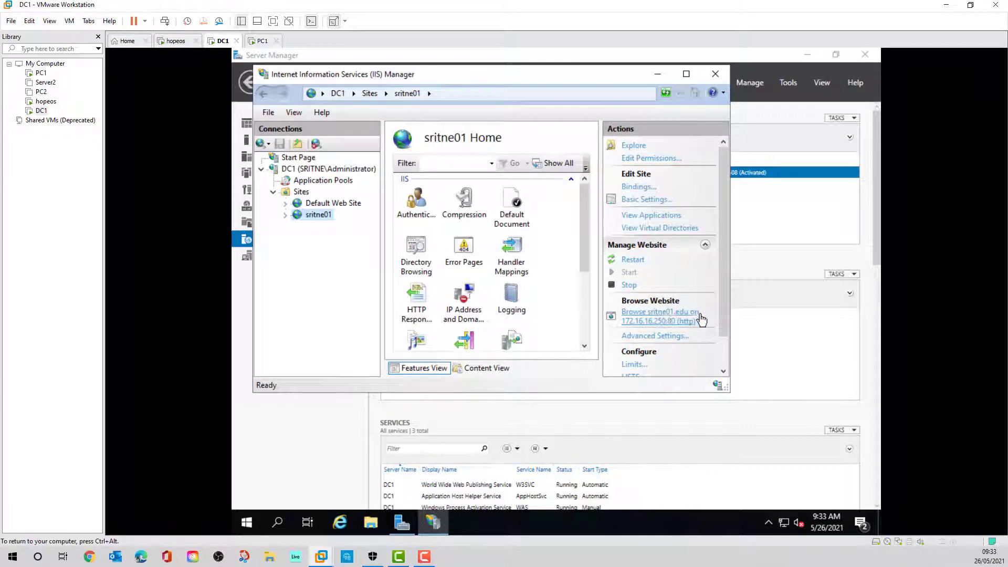
left_click(344, 523)
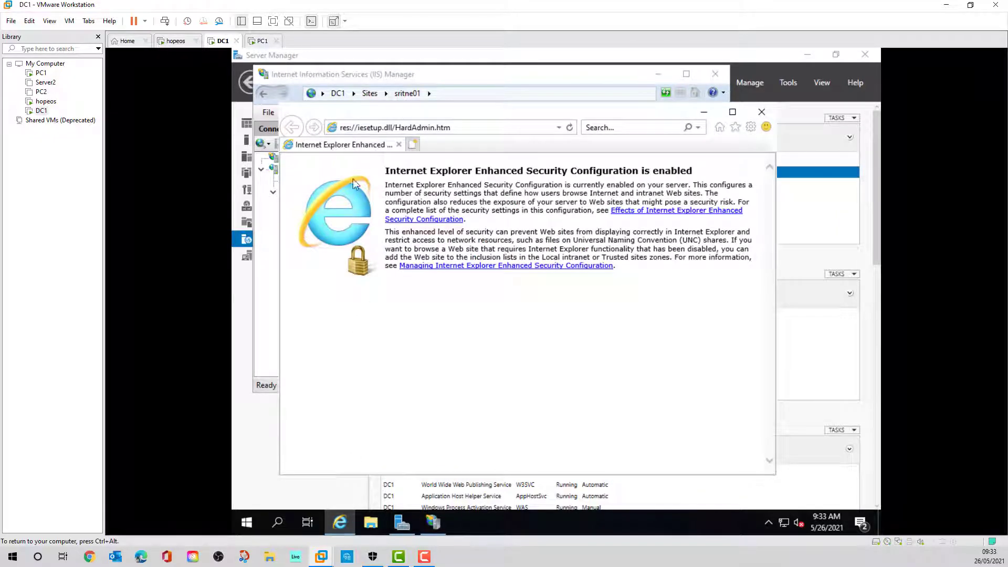
left_click(559, 128)
left_click(409, 144)
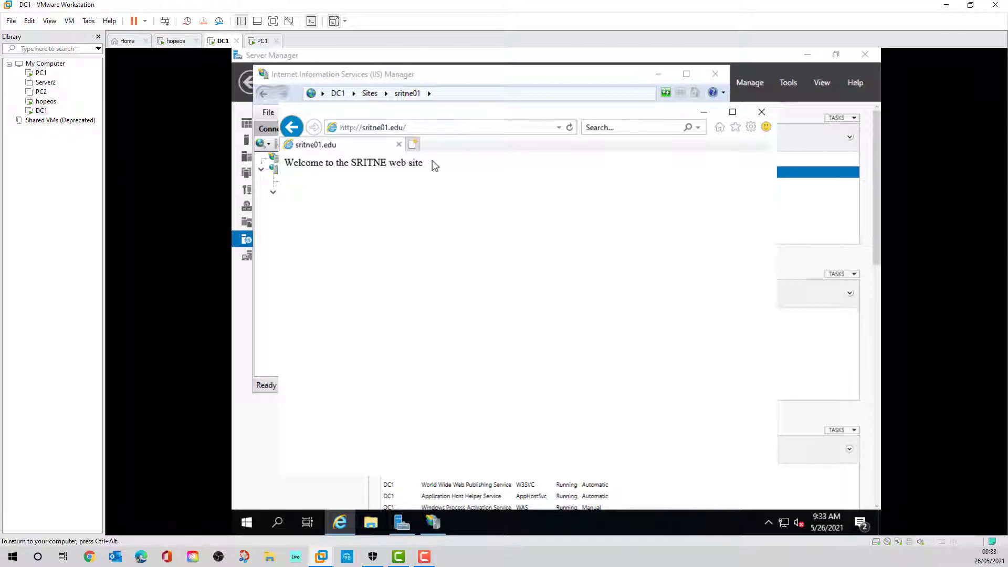
left_click(262, 341)
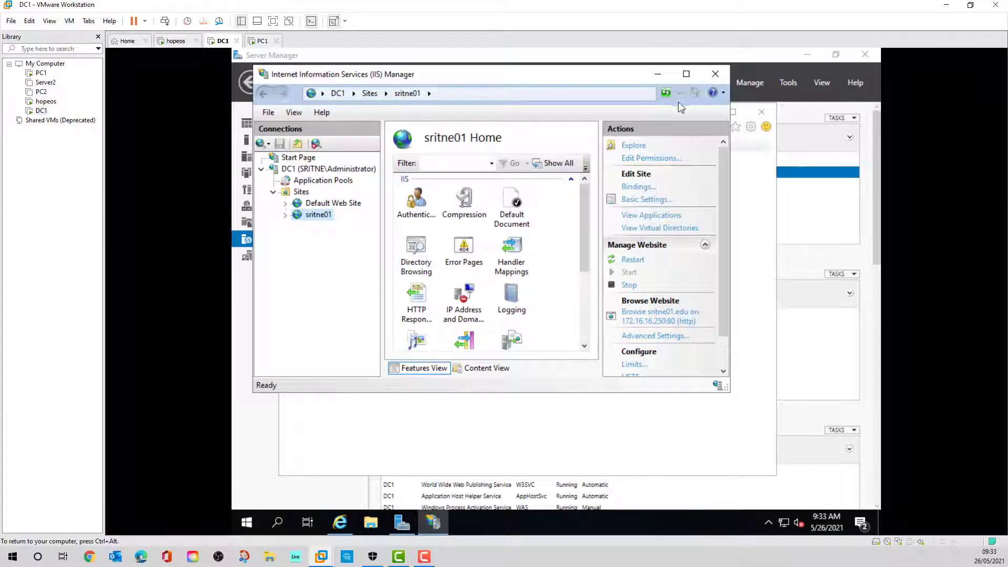
- On sritne01's Authentication page, disable Anonymous Authentication and enable Digest Authentication
left_click(687, 75)
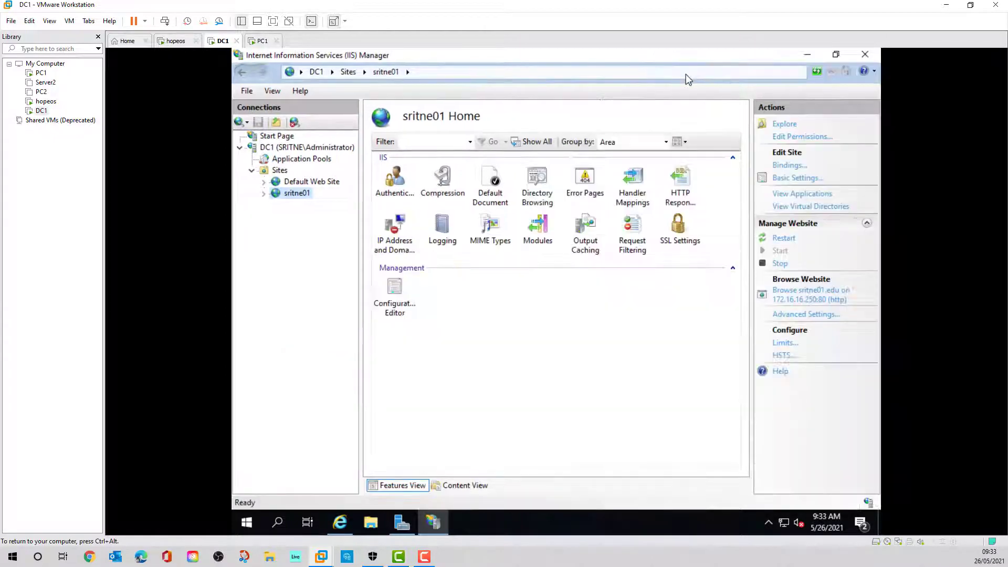
double_click(397, 179)
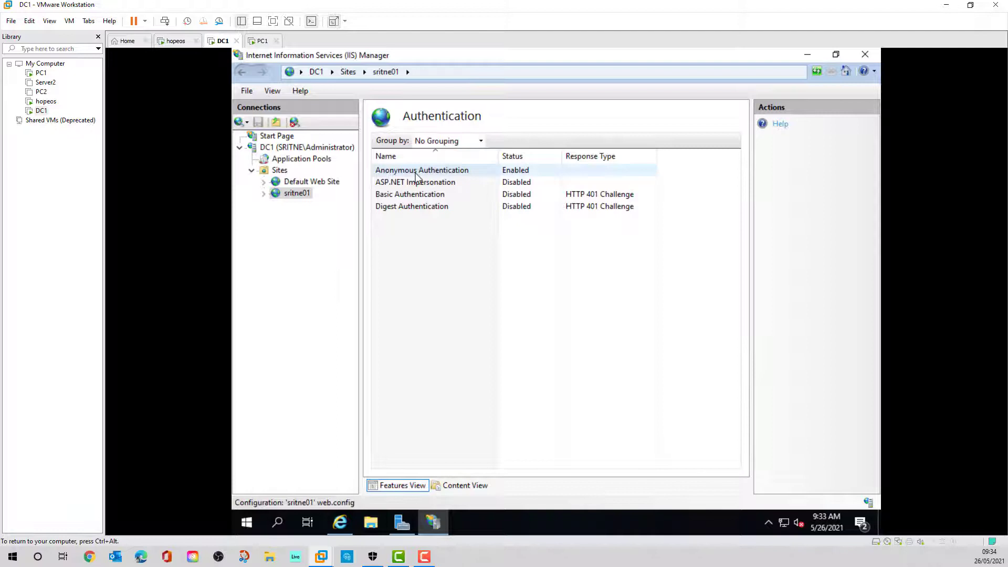
right_click(525, 175)
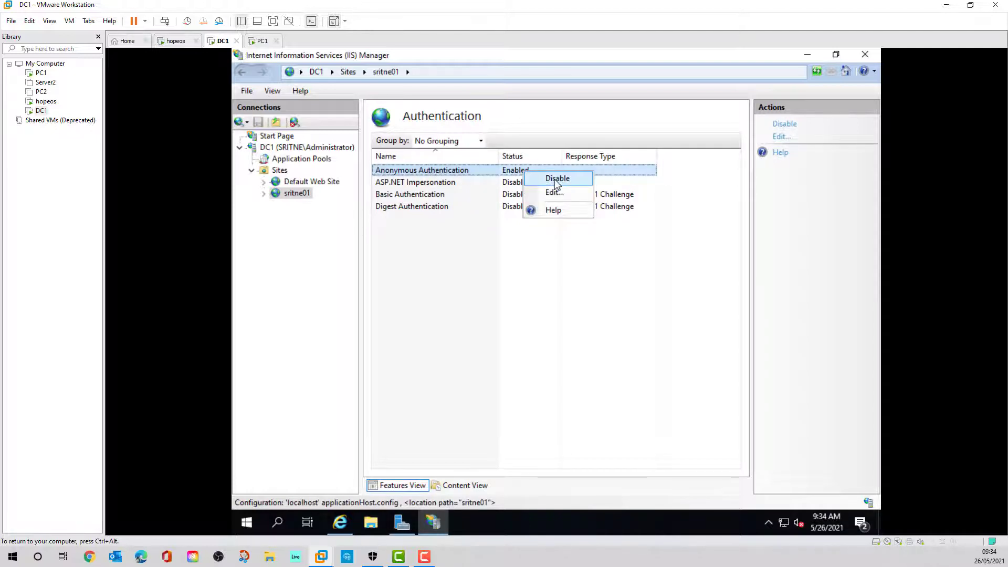
left_click(556, 182)
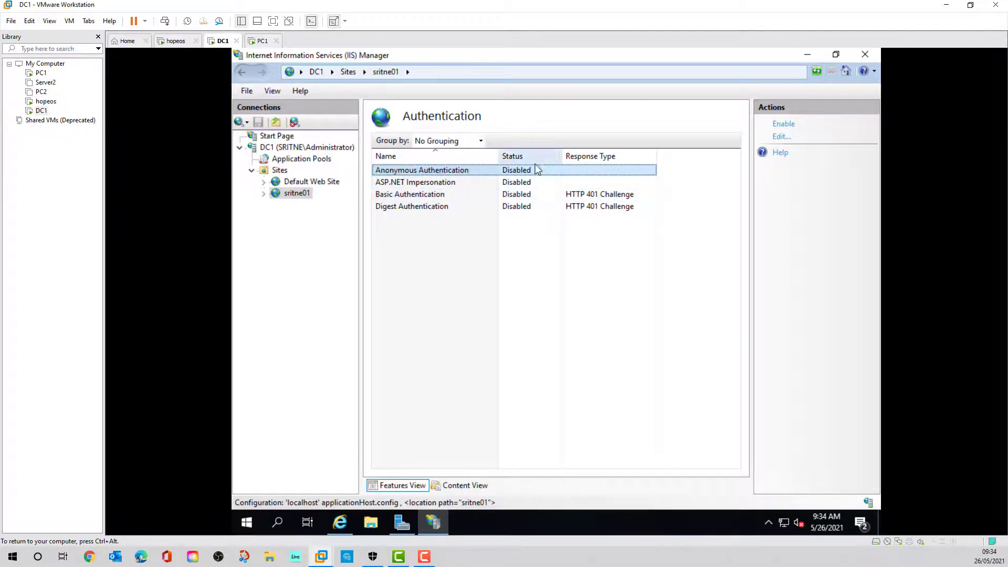
right_click(518, 206)
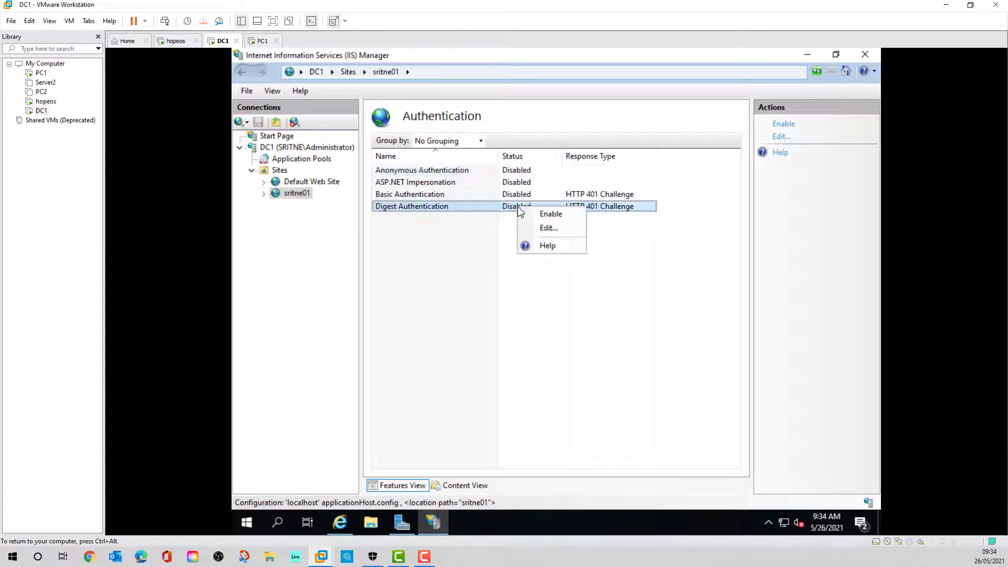
left_click(548, 215)
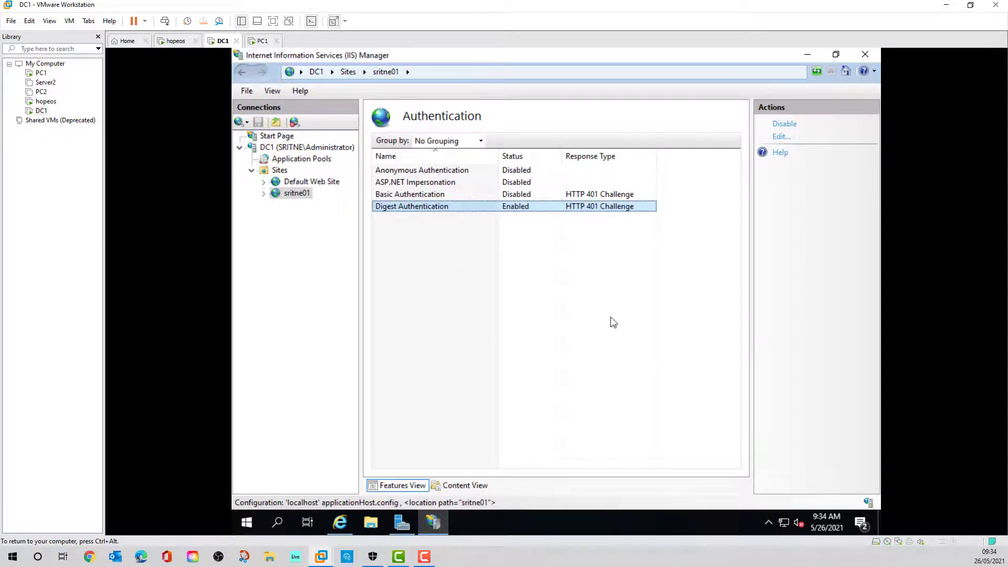
key("ctrl+alt")
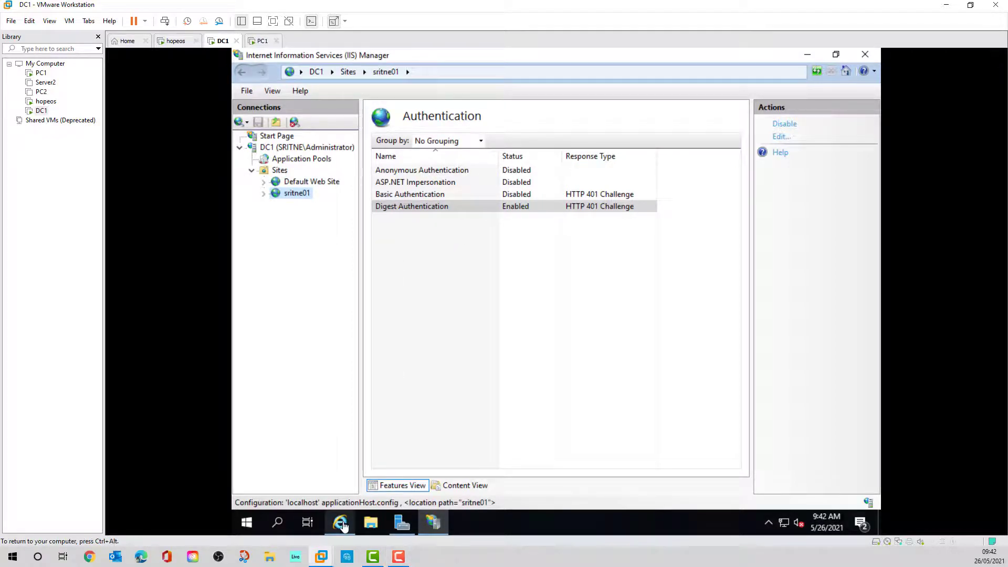
mouse_move(345, 525)
left_click(332, 410)
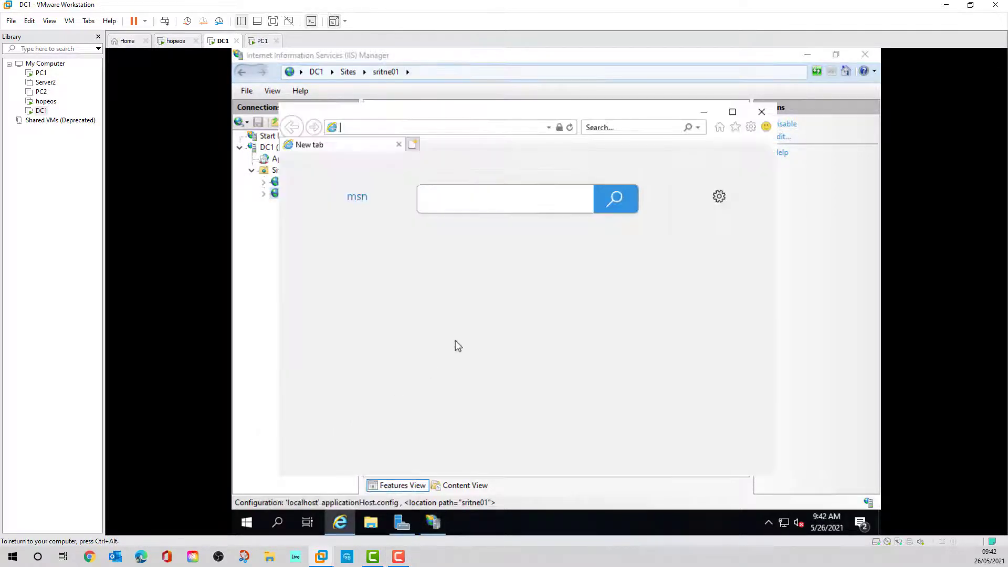
left_click(549, 127)
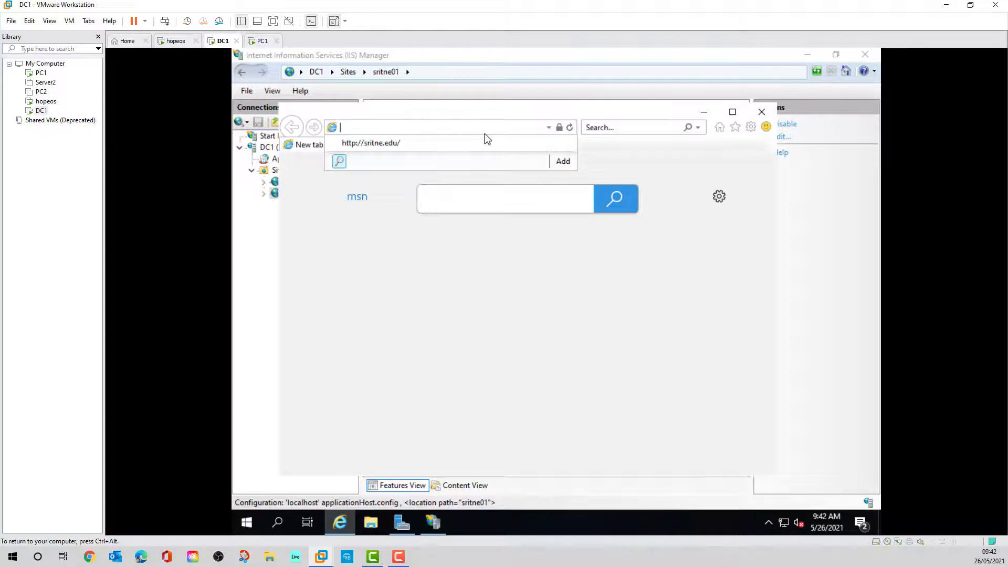
type("http")
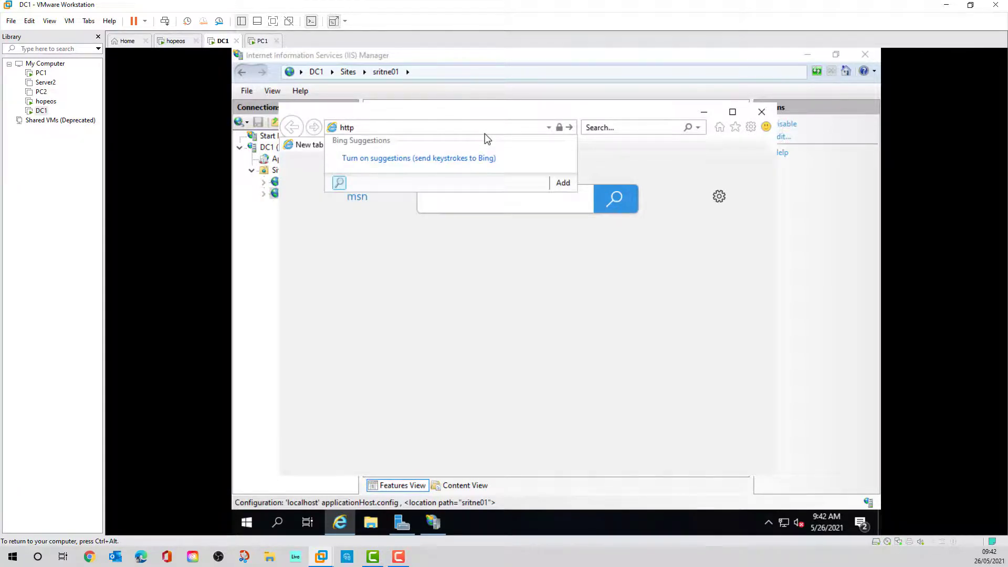
type("://sri")
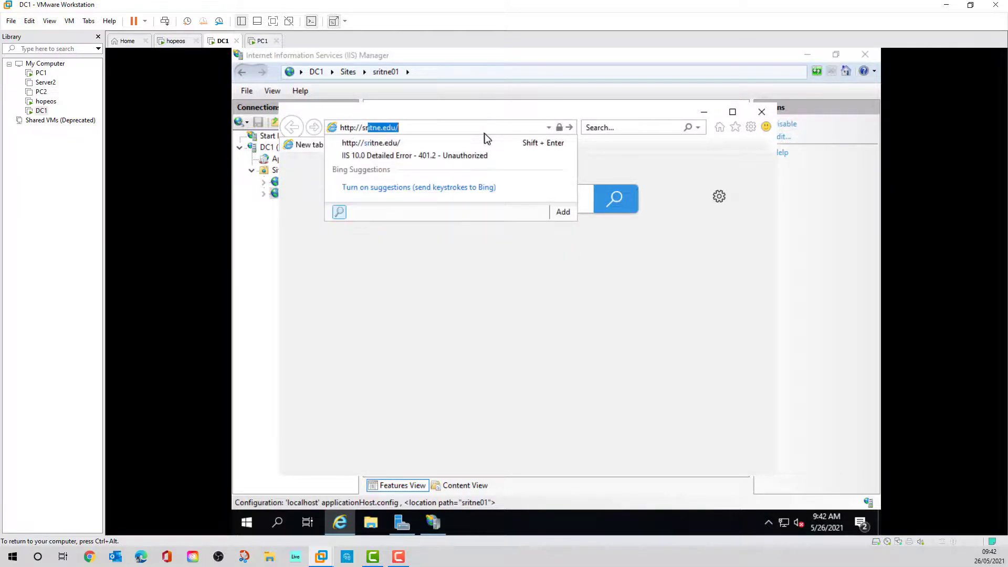
type("tne01")
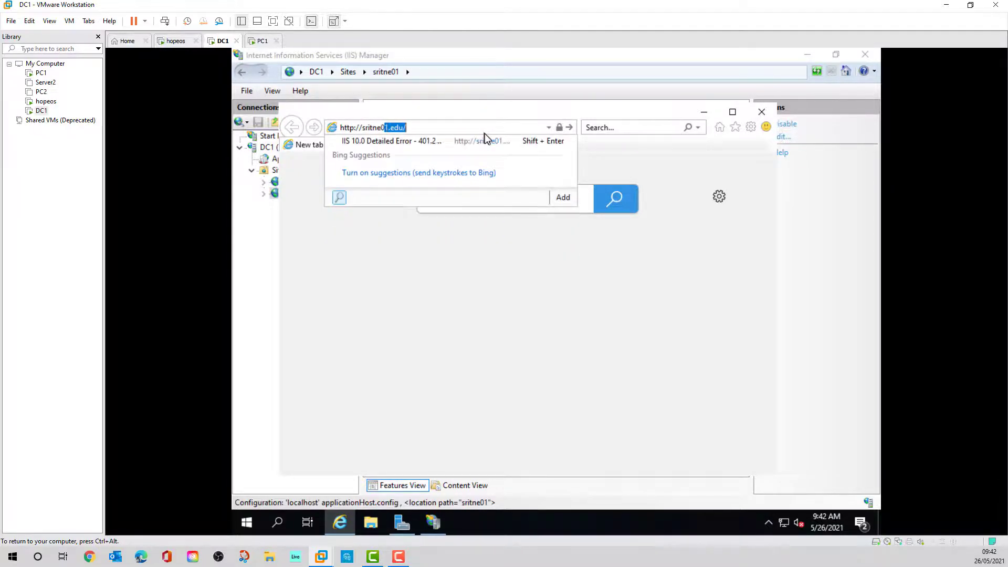
type(".edu")
key("Return")
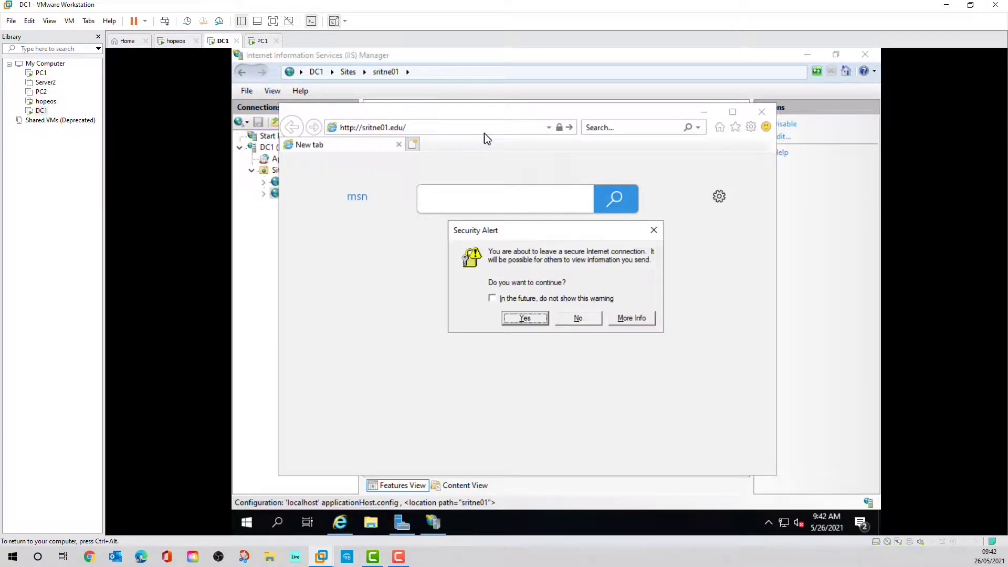
- Accept the security alert and sign in without remembering credentials, then switch to PC1
left_click(533, 317)
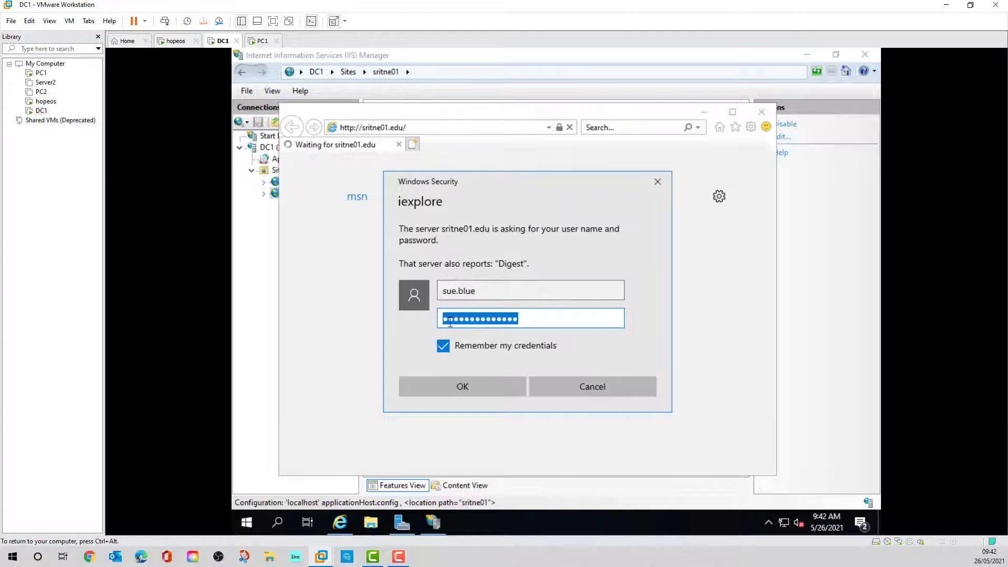
left_click(443, 346)
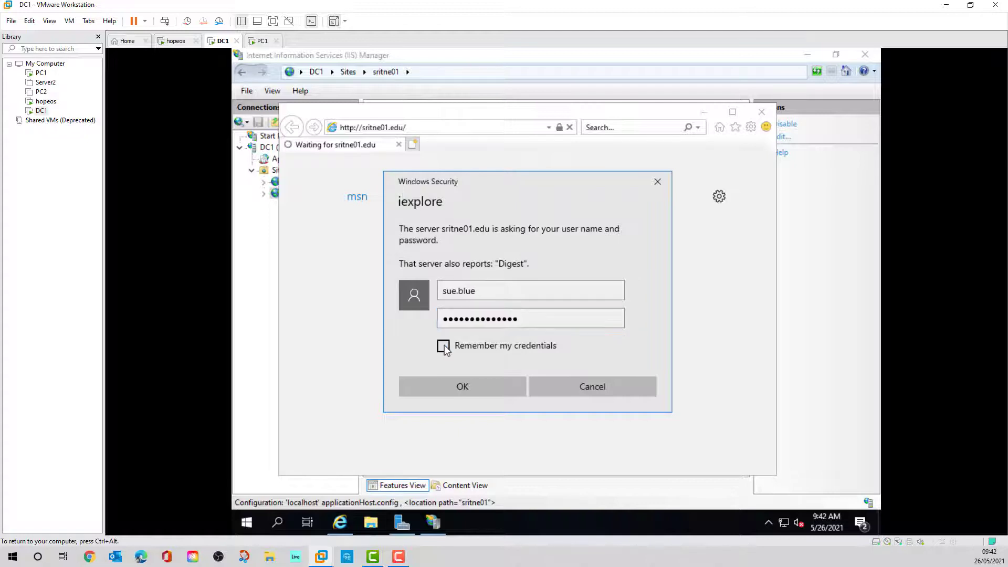
left_click(471, 390)
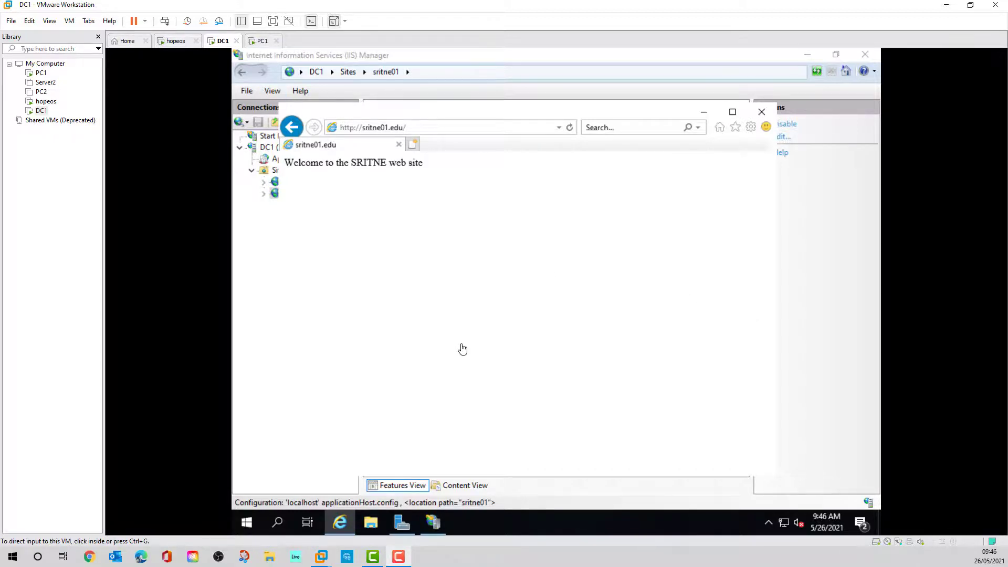
left_click(263, 42)
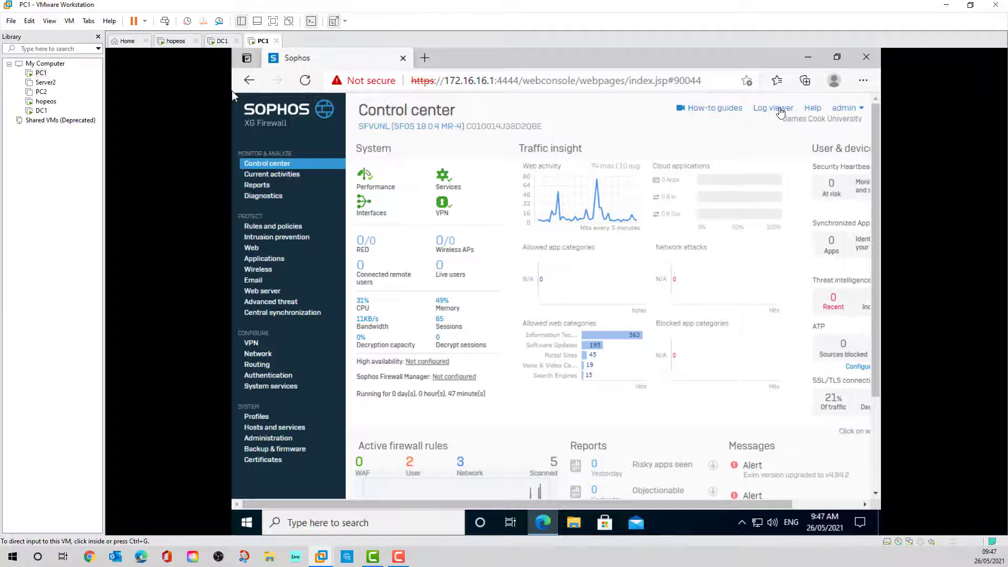
- Filter the Sophos log viewer to Authentication logs and scroll to read the AD SSO Kerberos messages
left_click(779, 108)
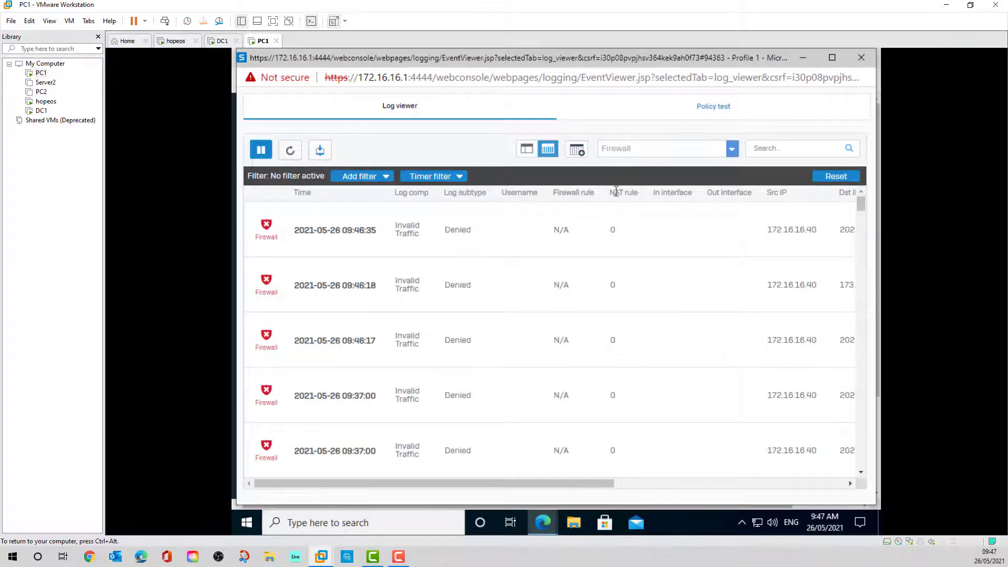
left_click(732, 152)
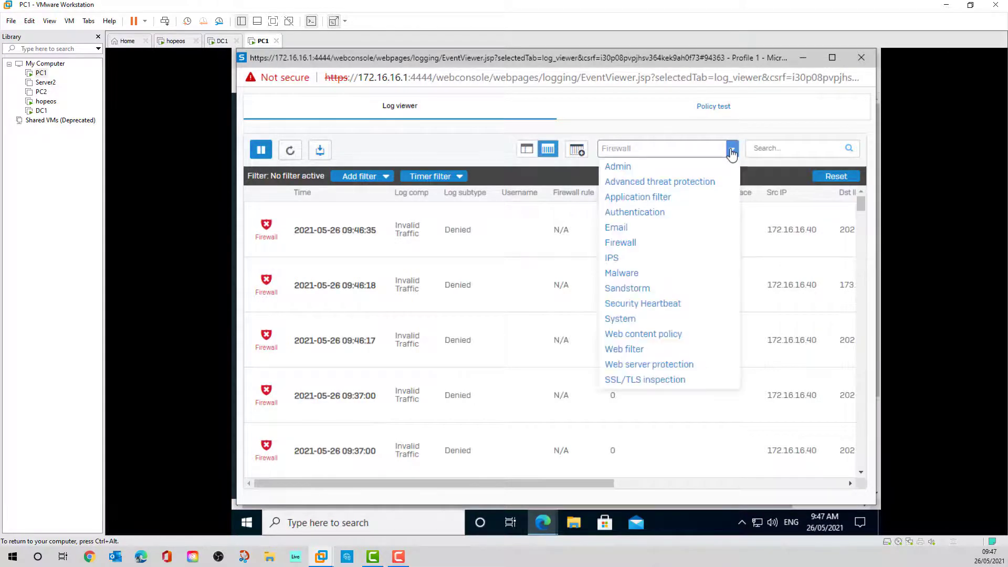
left_click(644, 215)
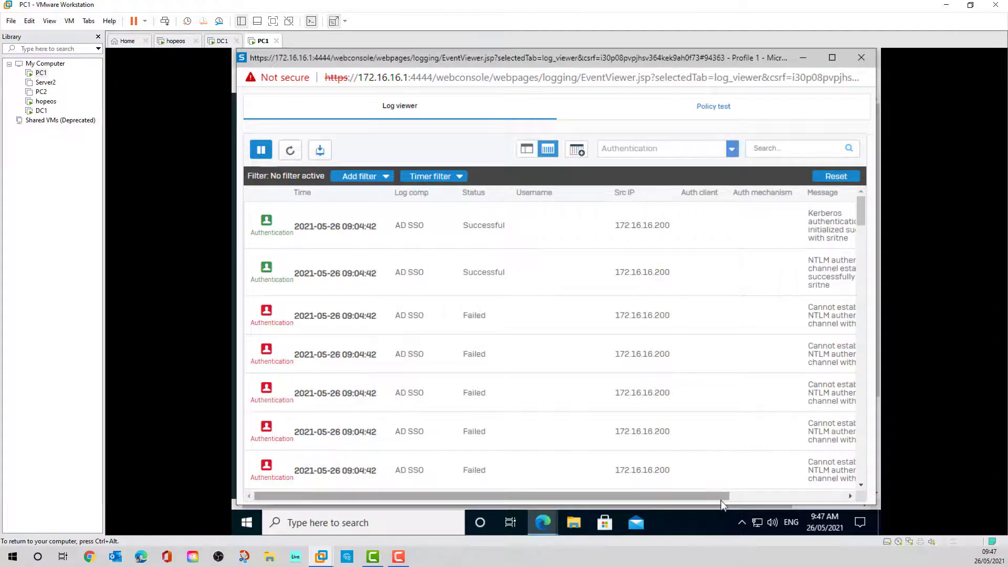
left_click_drag(726, 496, 552, 288)
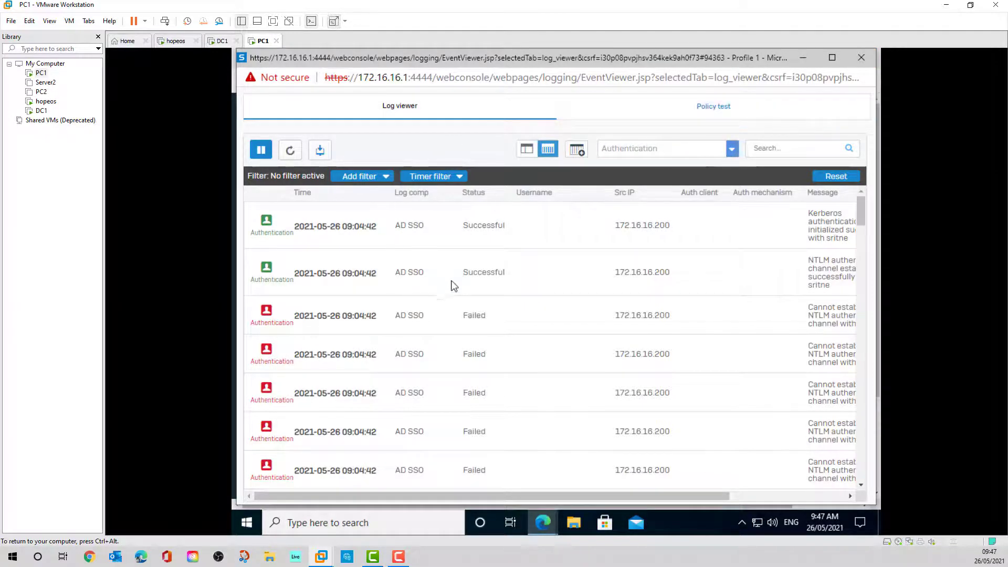
- Close the Sophos log viewer, switch back to DC1, and close Internet Explorer
left_click(862, 58)
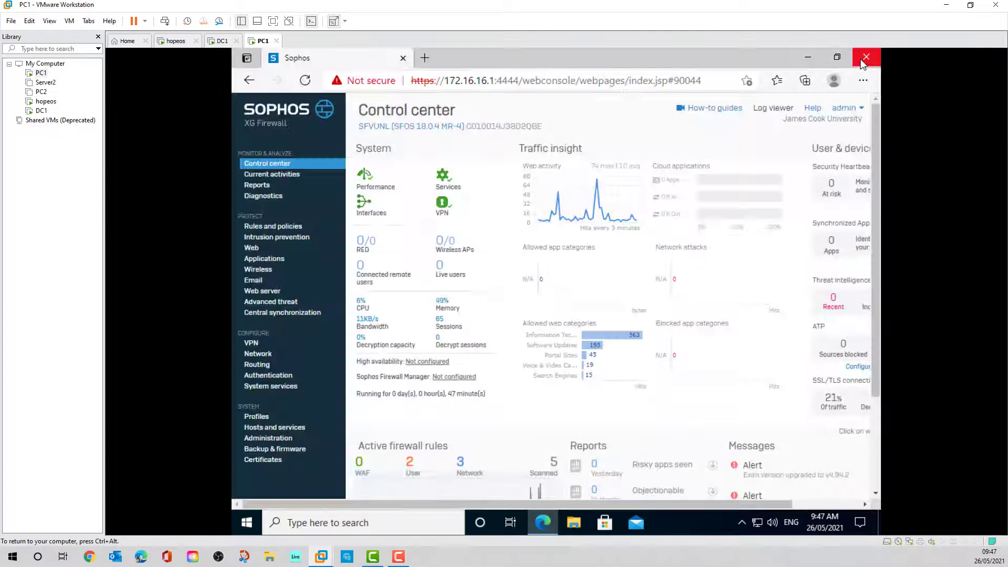
mouse_move(781, 178)
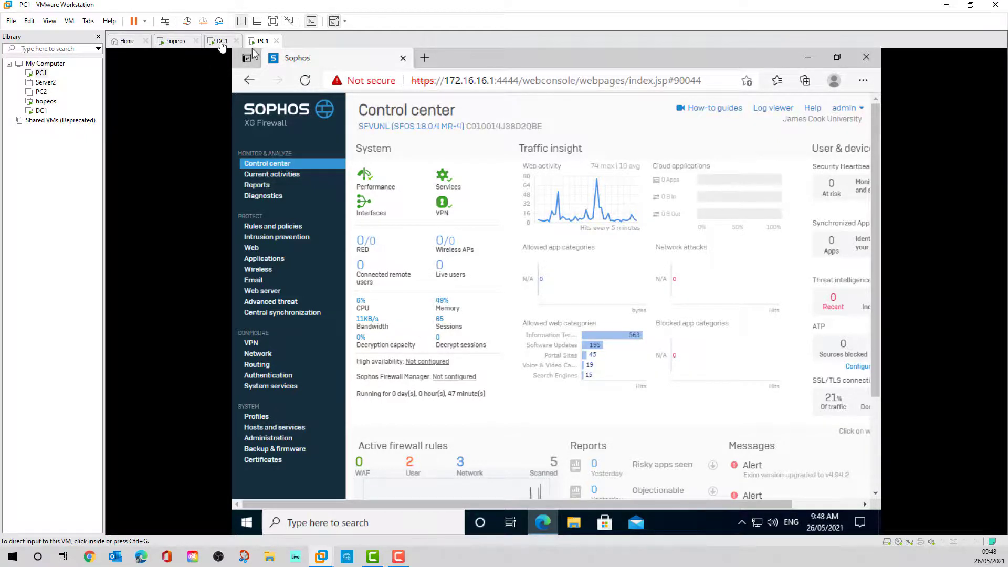
left_click(221, 43)
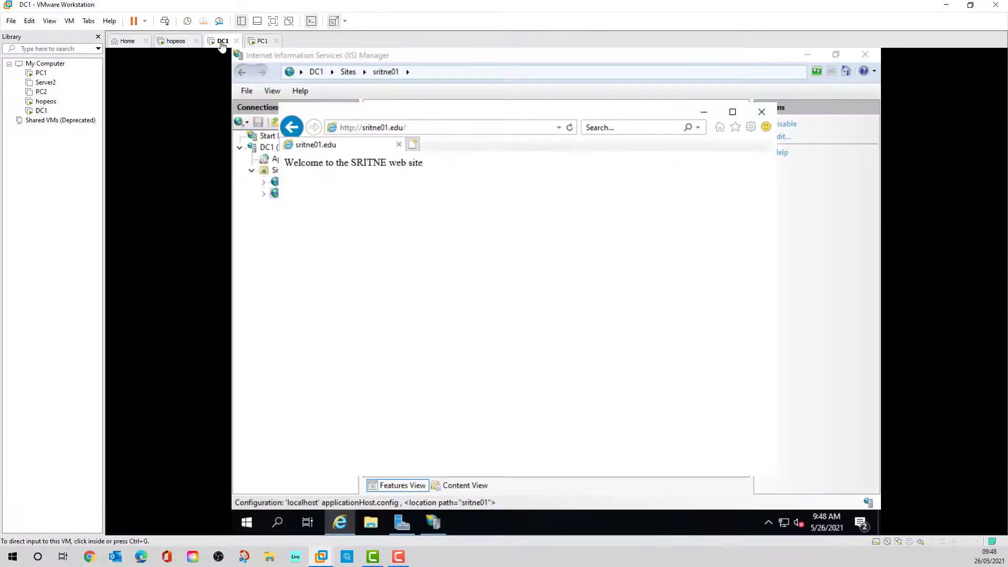
left_click(761, 112)
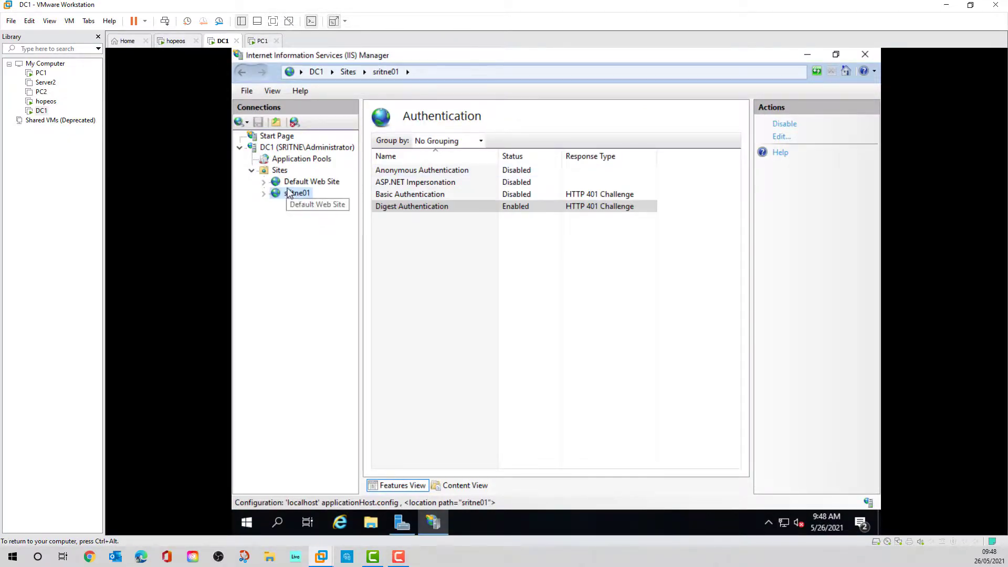
- Go to Settings > Network & Internet, dismiss the adapter-options access error, and scroll the status page
left_click(249, 522)
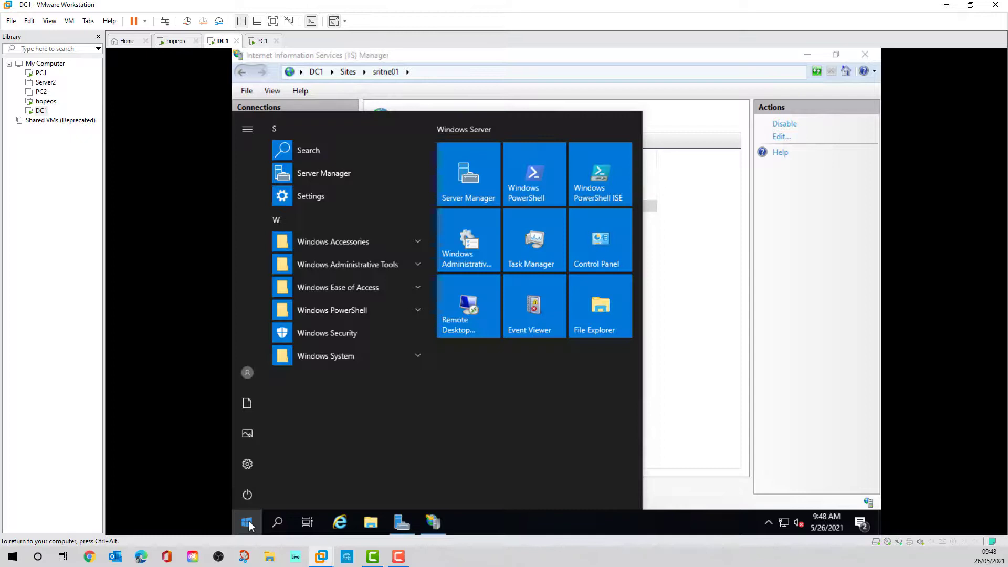
left_click(248, 464)
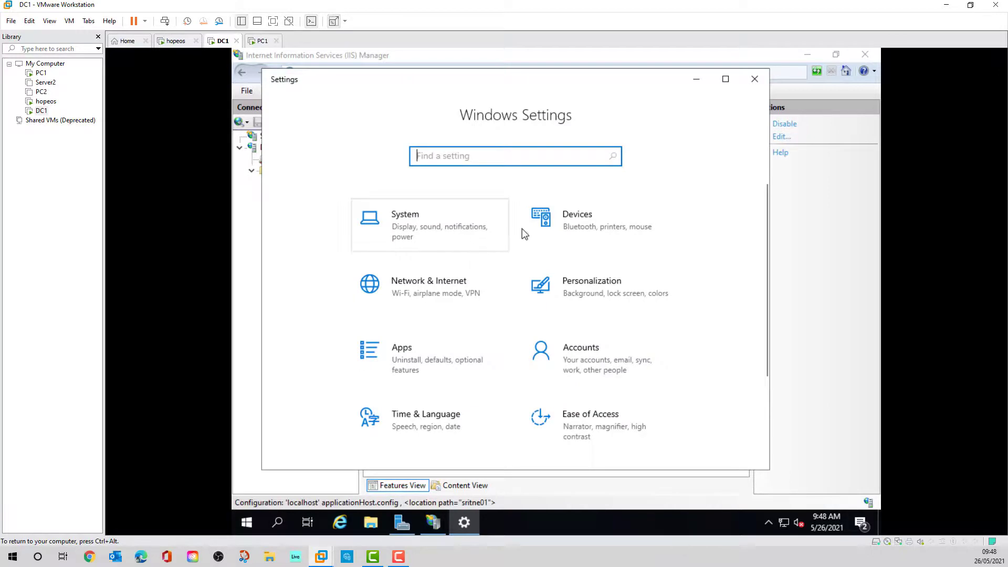
left_click(439, 283)
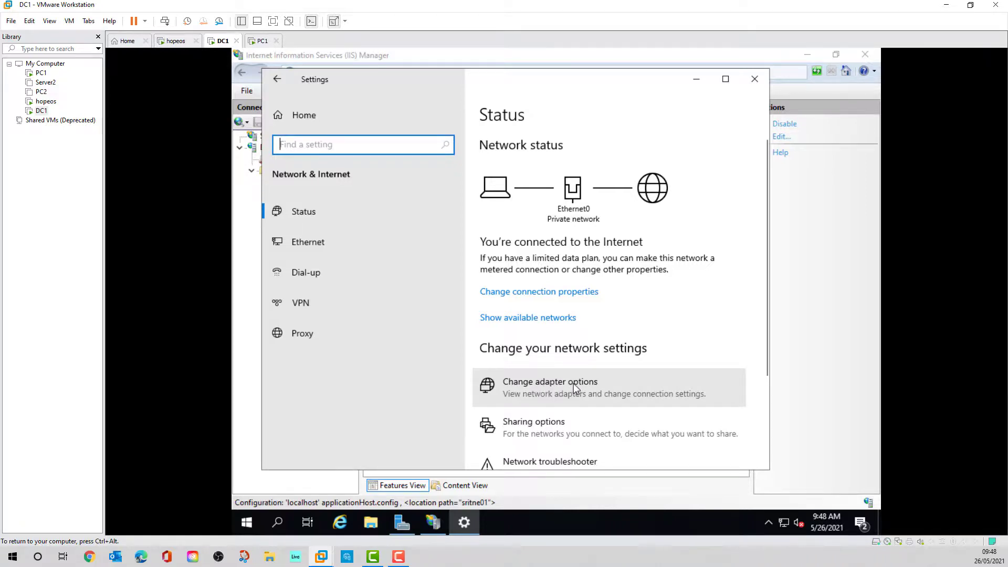
left_click(574, 385)
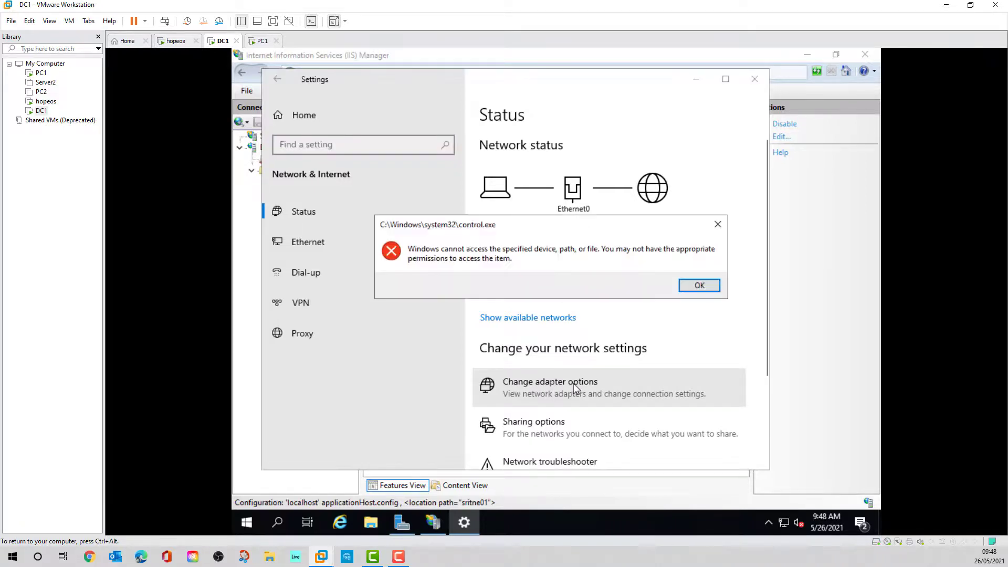
left_click(699, 286)
scroll(696, 329, "down", 3)
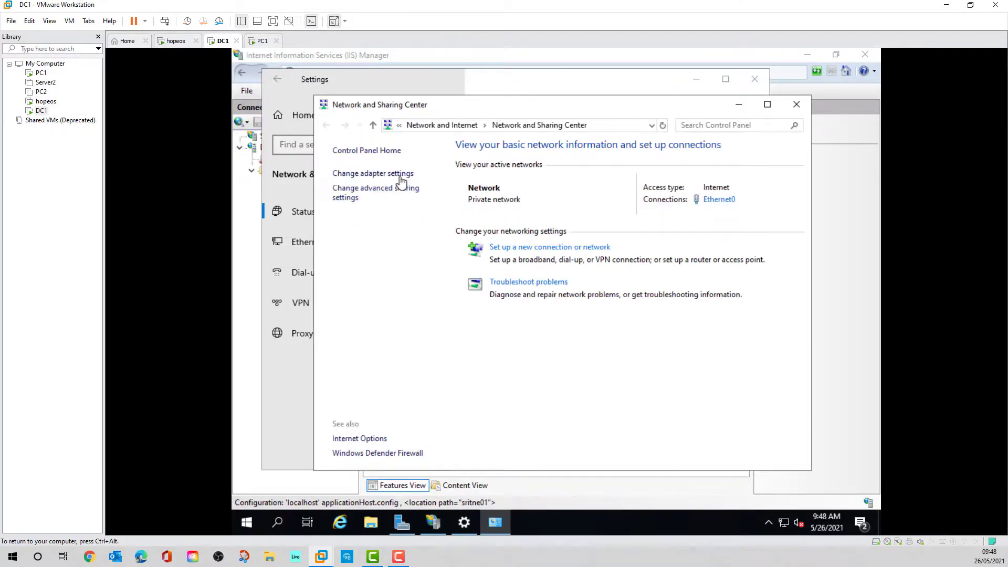
- View Ethernet0's advanced IPv4 addresses 172.16.16.200 and 172.16.16.250, then cancel every dialog unchanged
left_click(412, 175)
right_click(407, 194)
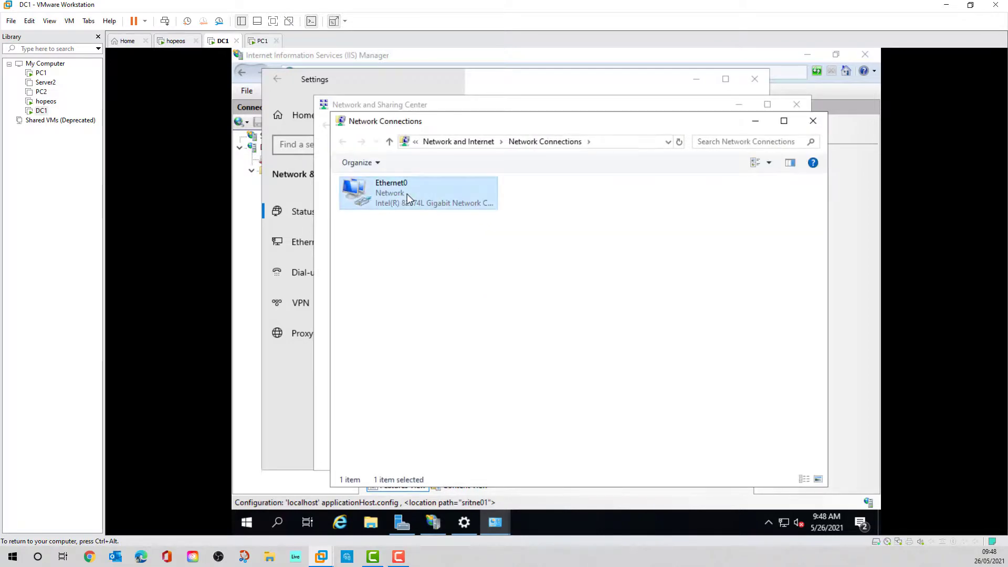
left_click(444, 314)
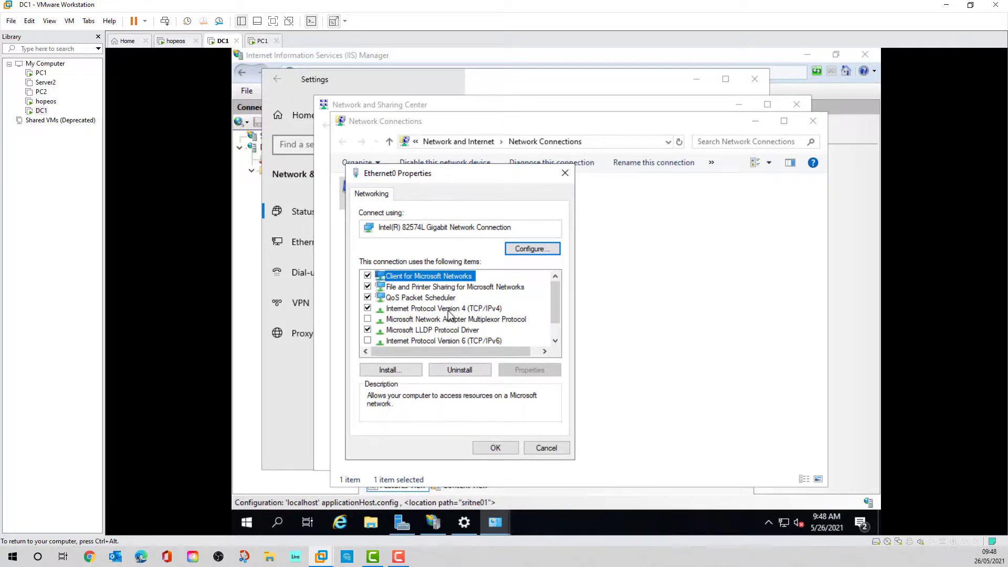
double_click(450, 309)
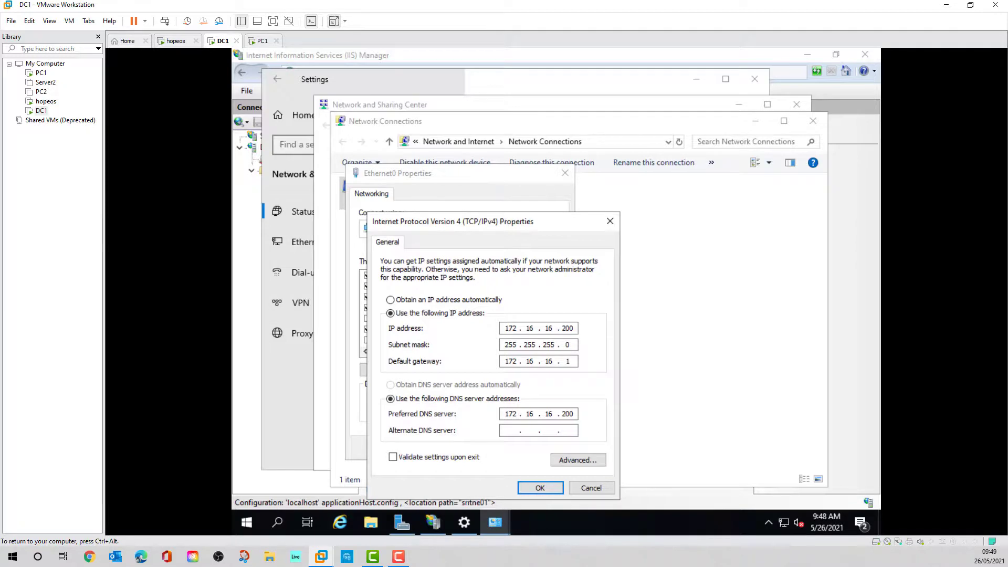
left_click_drag(501, 218, 505, 185)
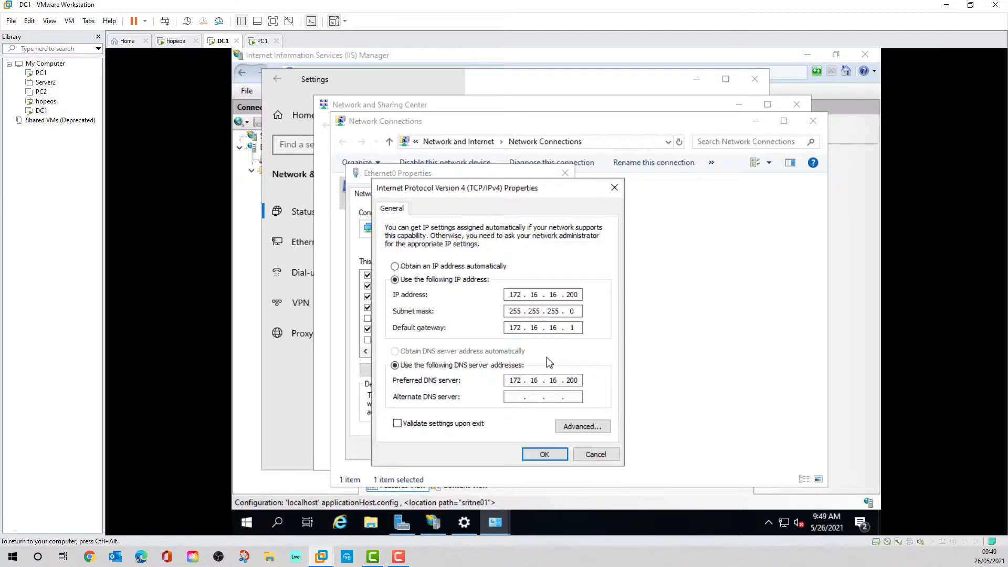
left_click(583, 426)
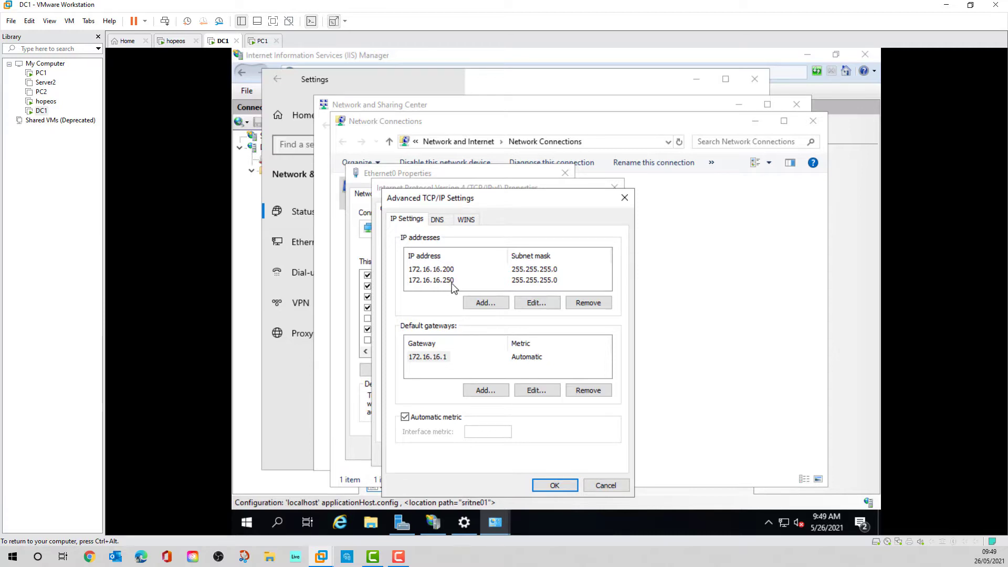
left_click(604, 486)
left_click(606, 457)
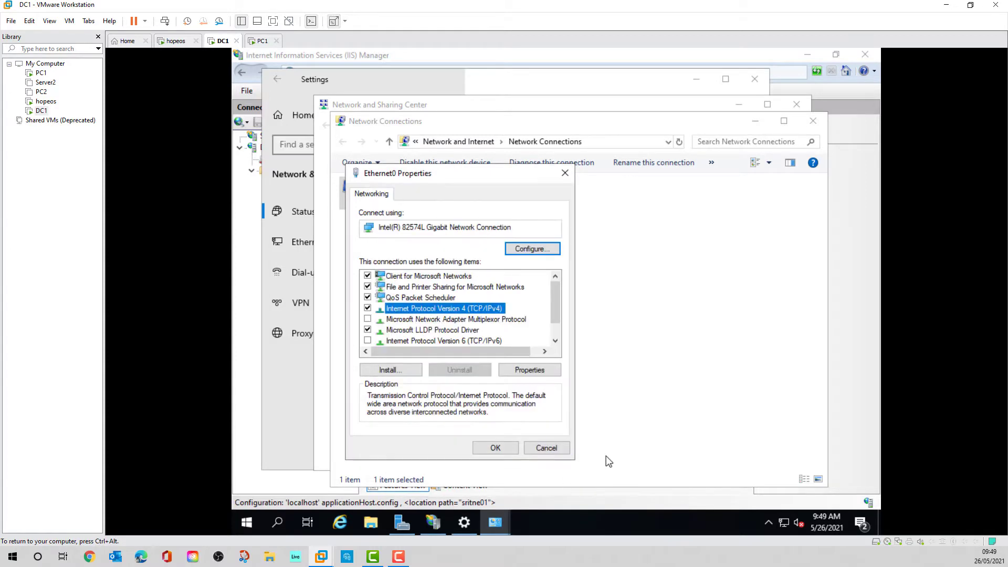
left_click(548, 450)
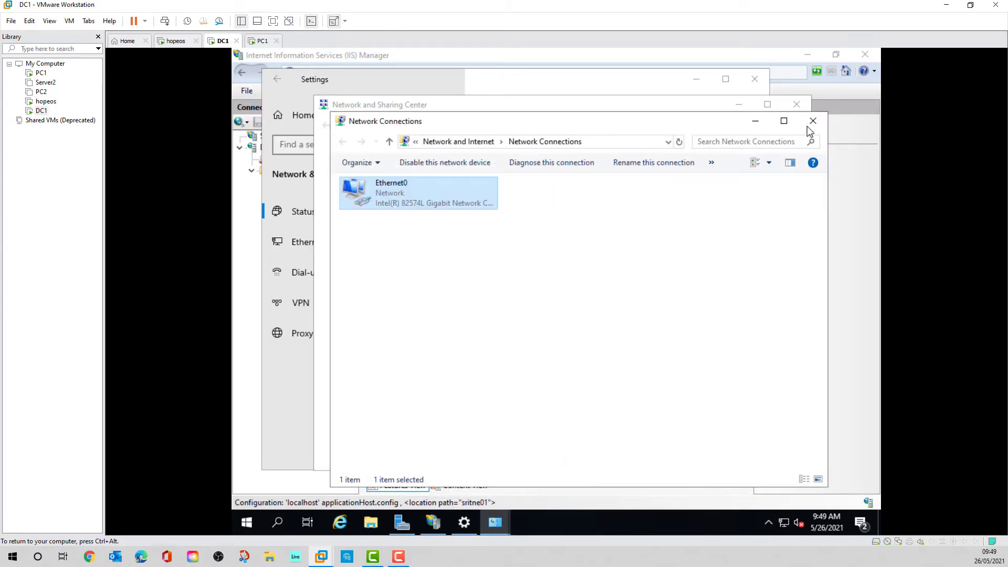